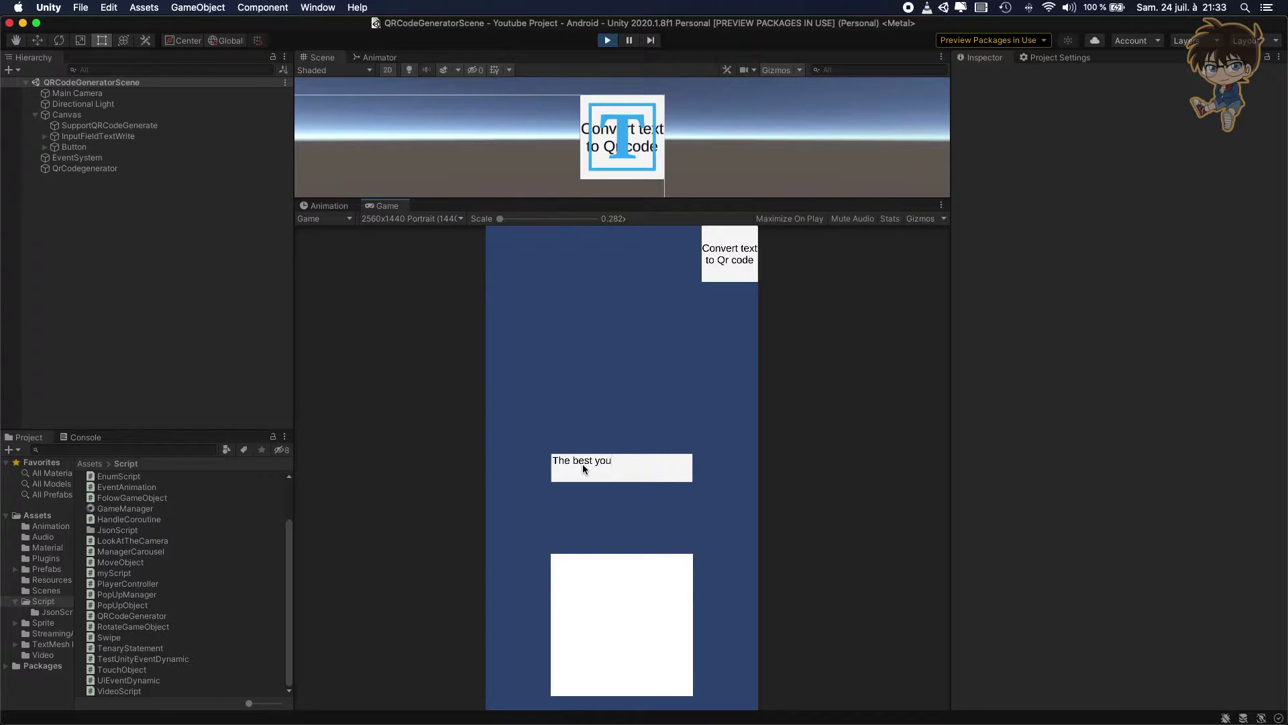
Type 'tiube channel is mine' into the running demo's input field and convert it to a QR code.
type("tiube channel is mine")
left_click(732, 261)
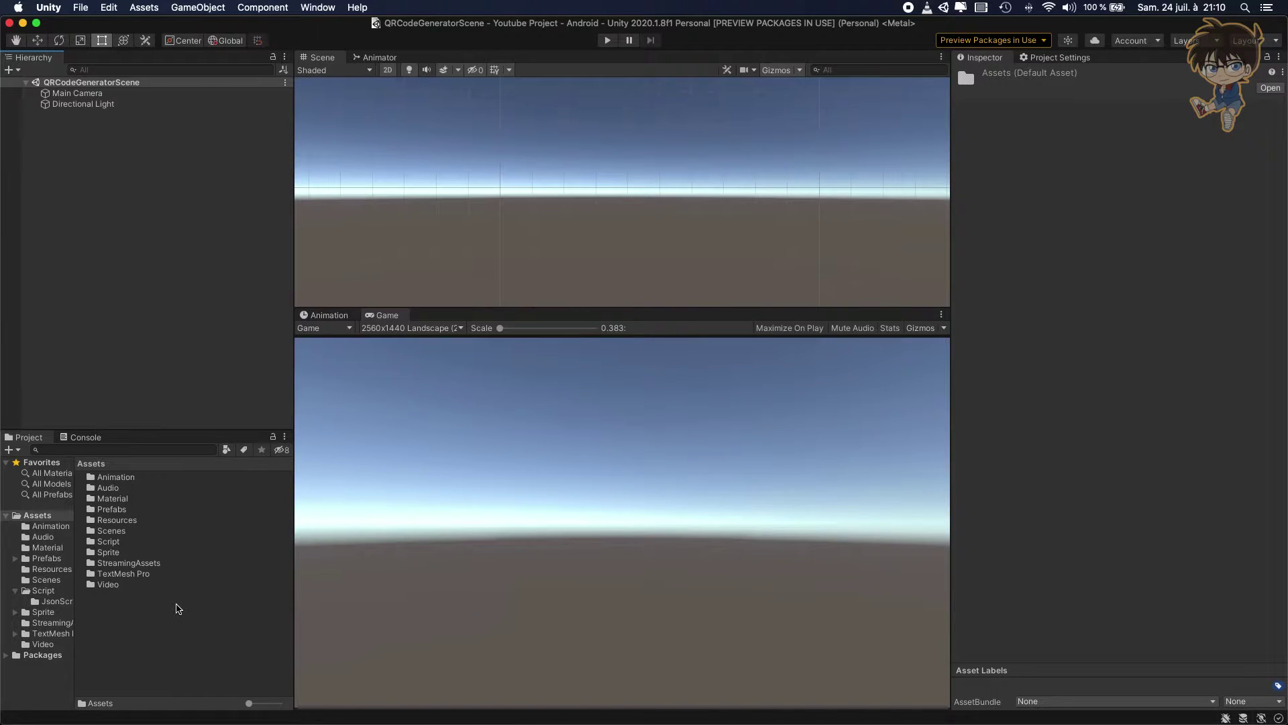
Create a new folder in Assets named Plugins.
right_click(176, 609)
mouse_move(271, 384)
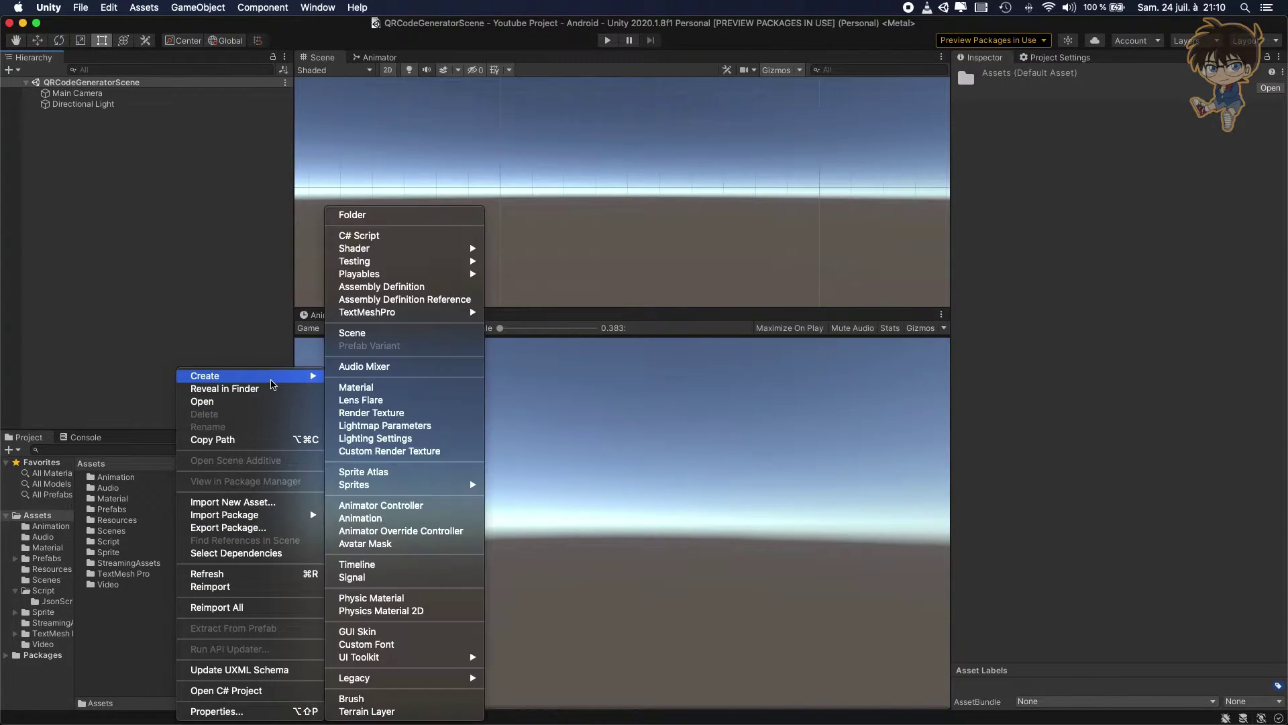
left_click(426, 220)
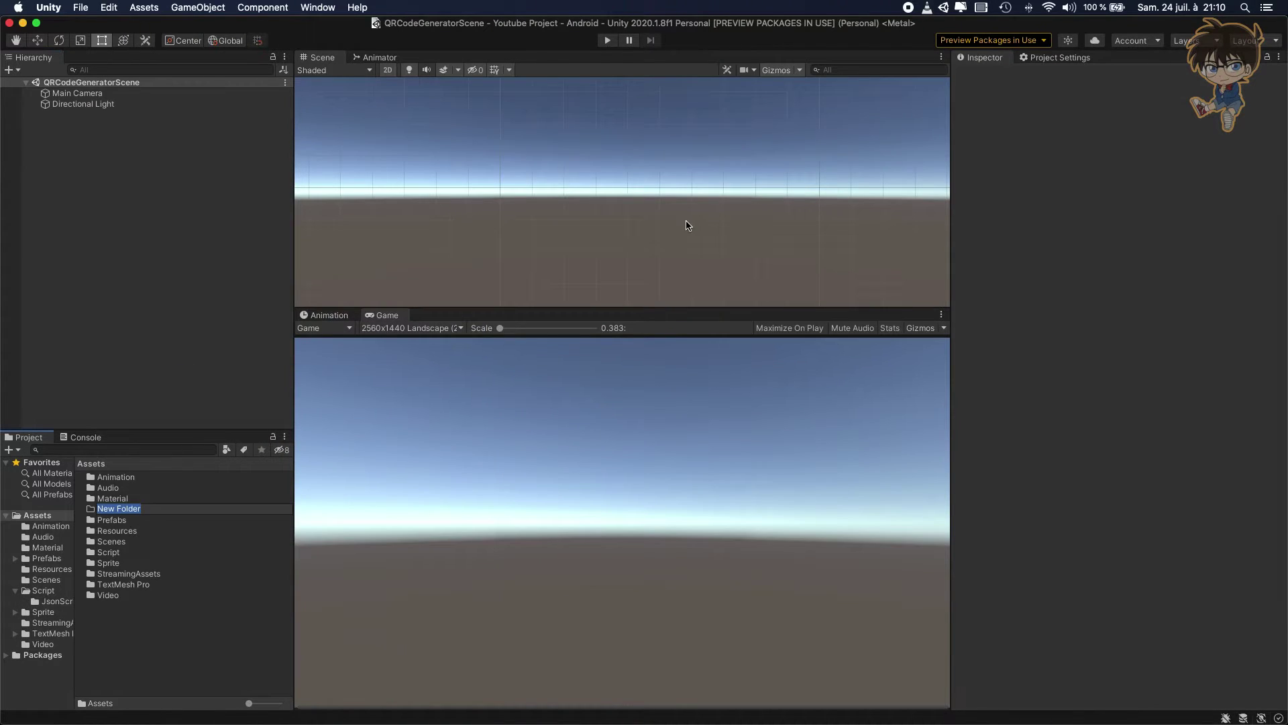
type("Plugins")
key("Return")
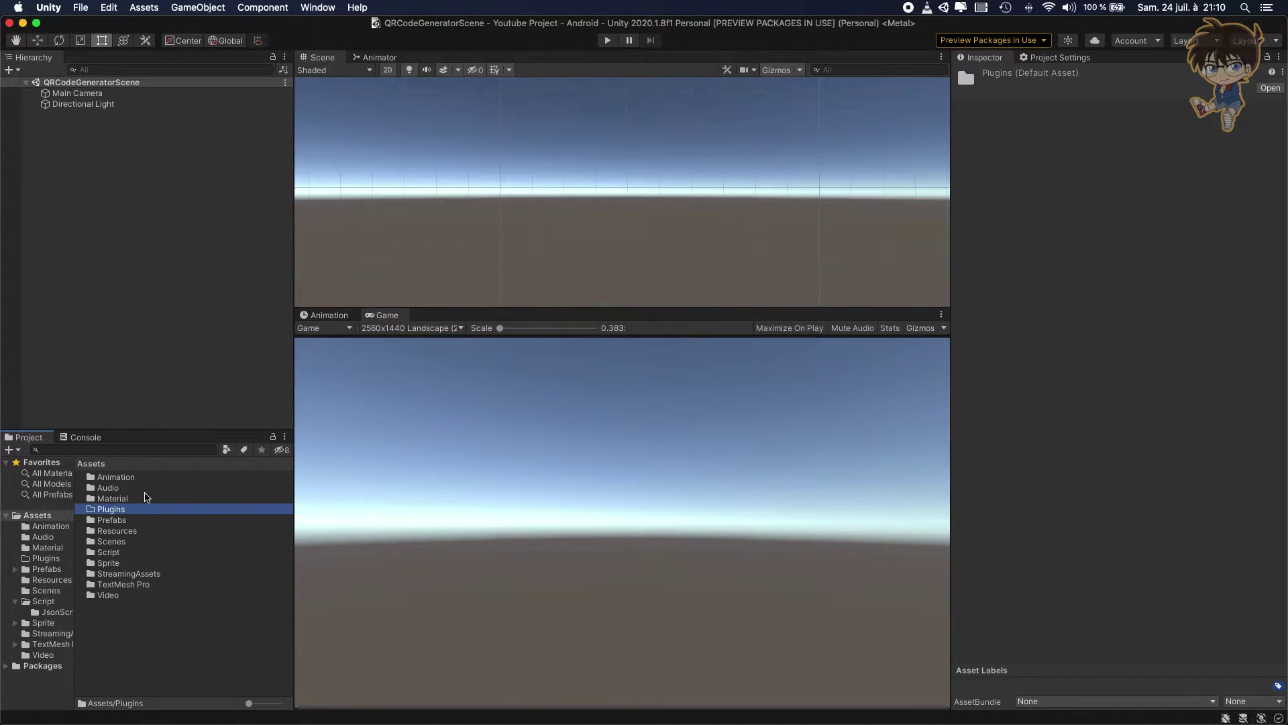
Import zxing.unity.dll into the Plugins folder and check its import settings.
double_click(104, 510)
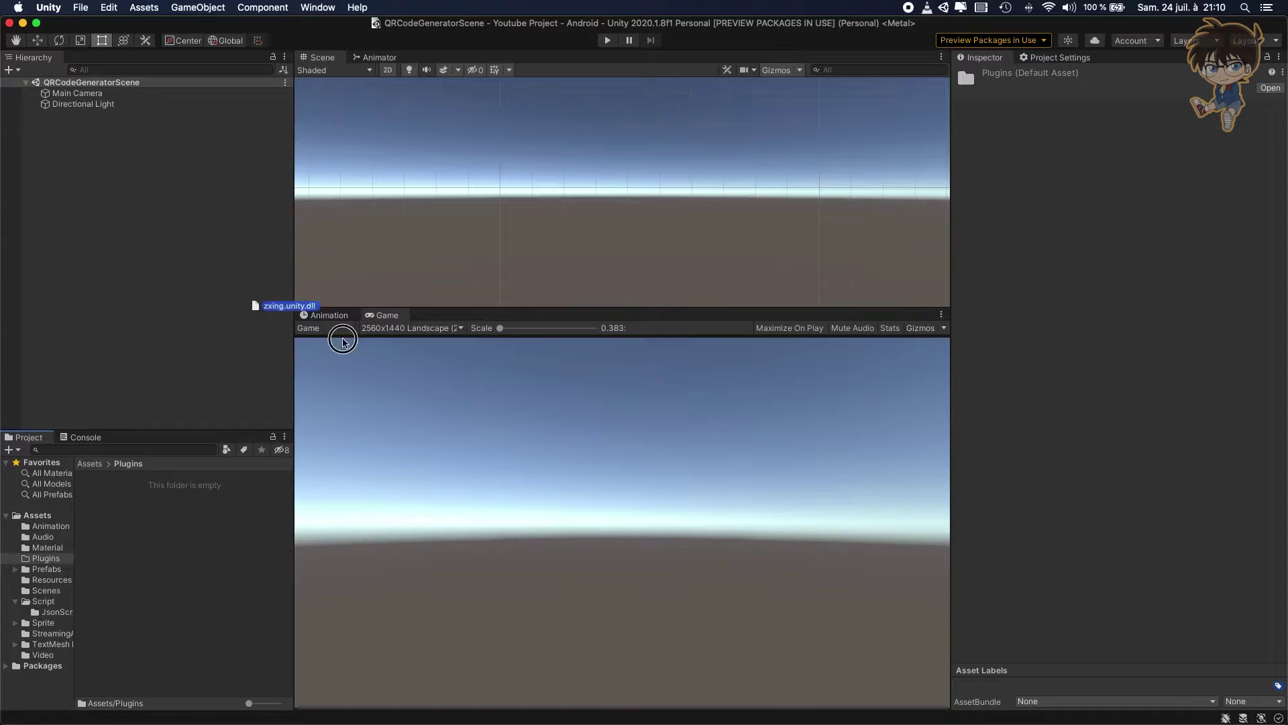
left_click_drag(302, 310, 173, 540)
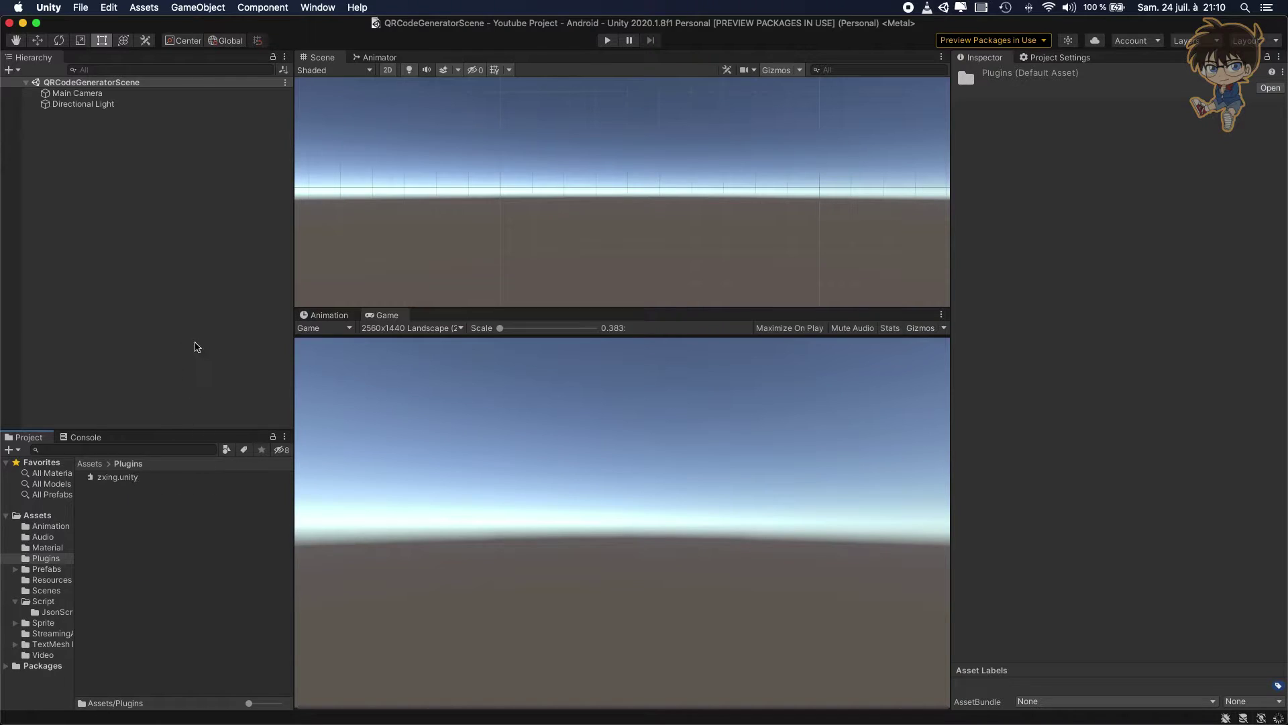
left_click(134, 476)
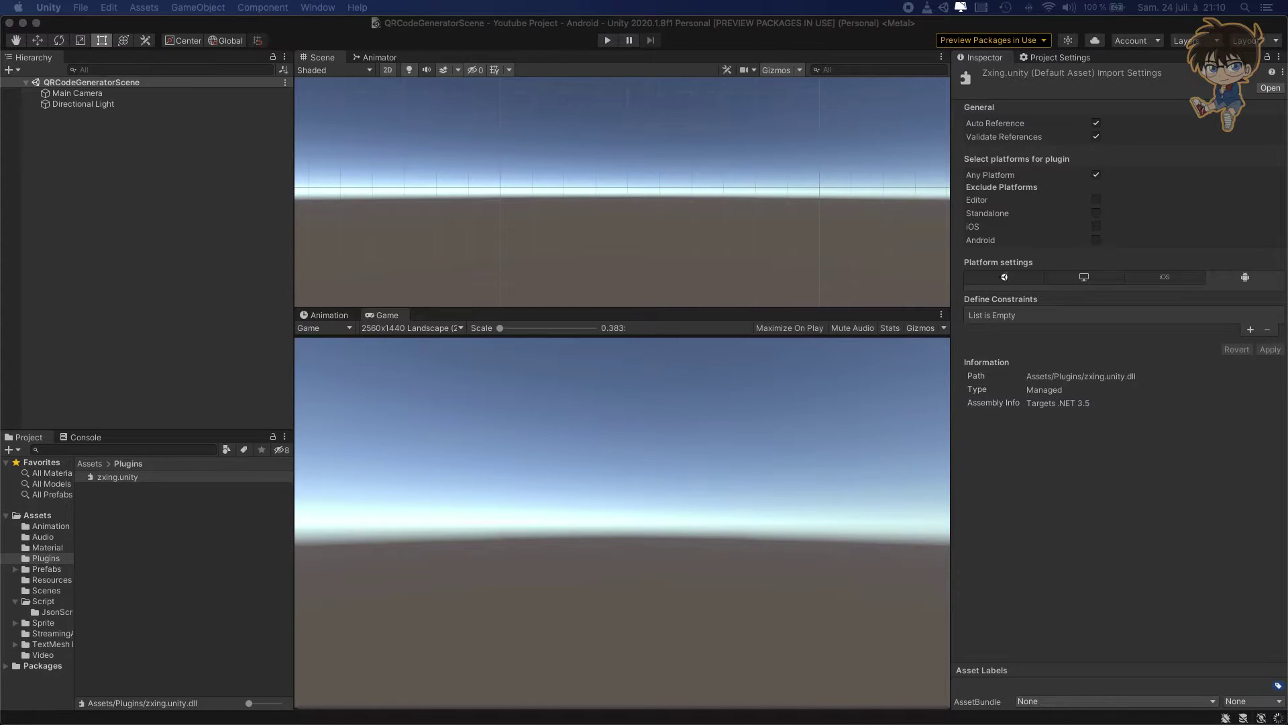
left_click(178, 545)
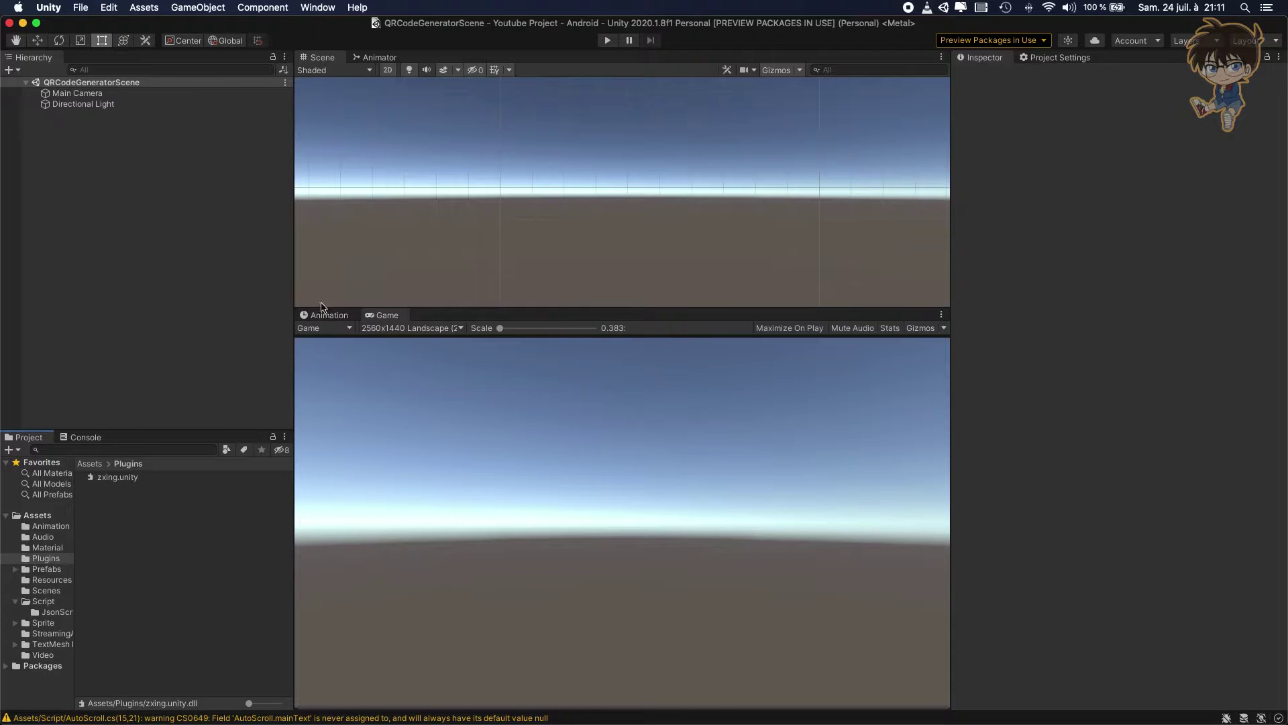
Set the Game view to 2560x1440 Portrait at its smallest scale.
left_click(437, 329)
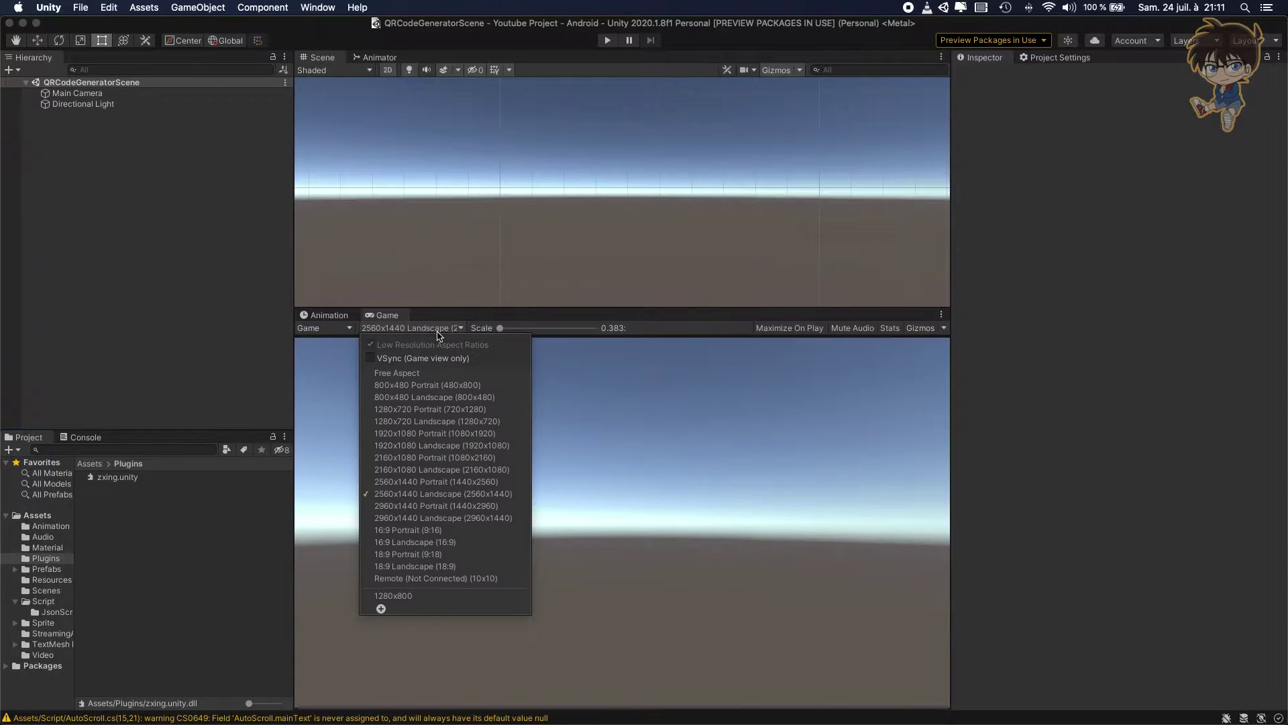
left_click(466, 484)
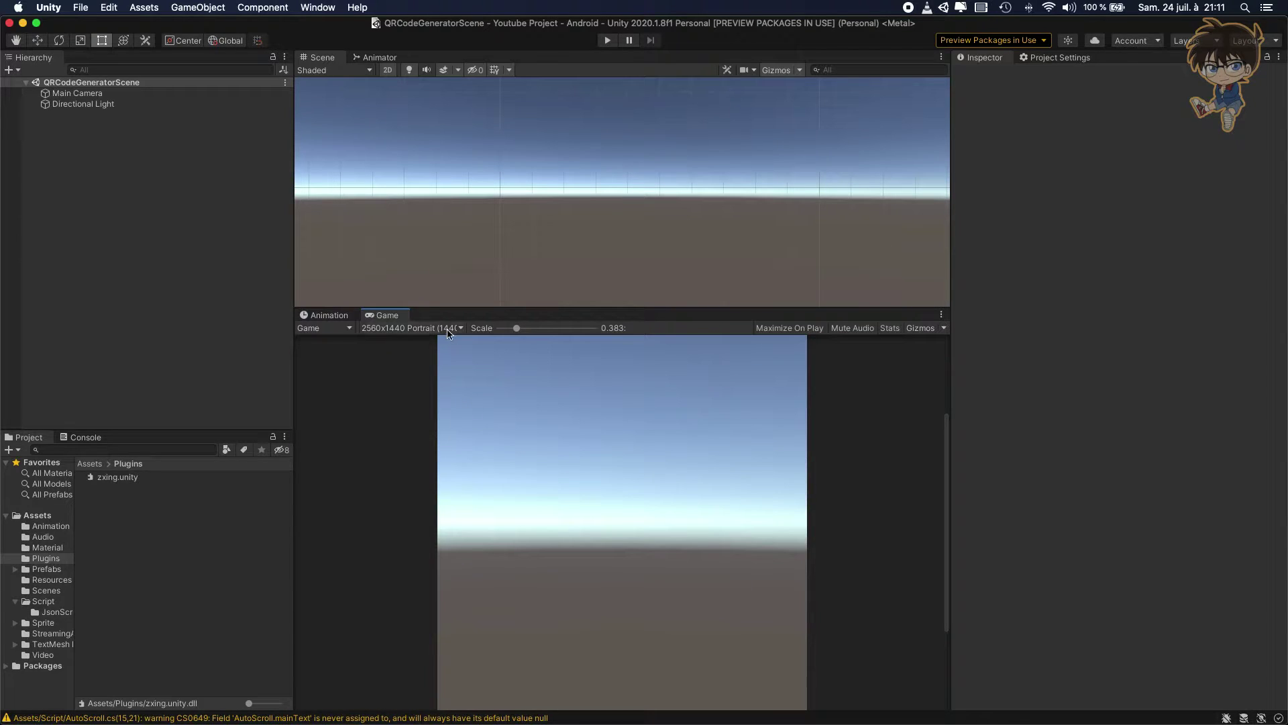
left_click(487, 330)
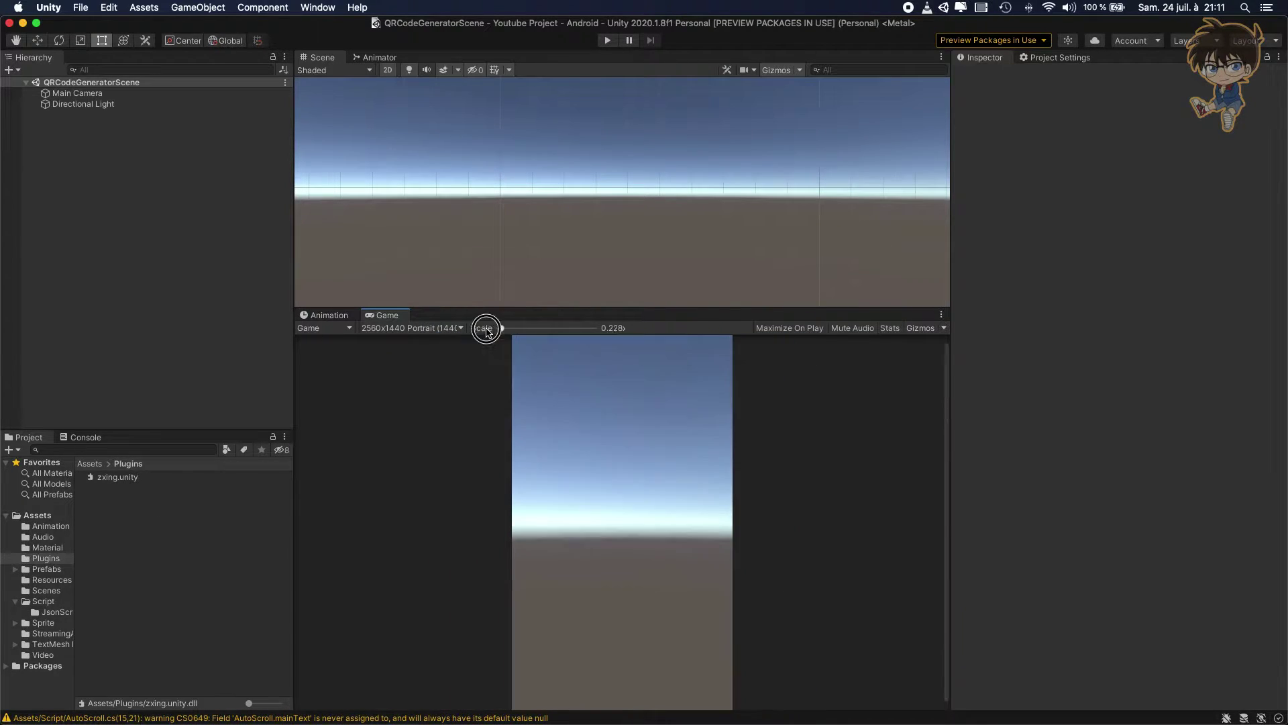
left_click_drag(486, 331, 14, 262)
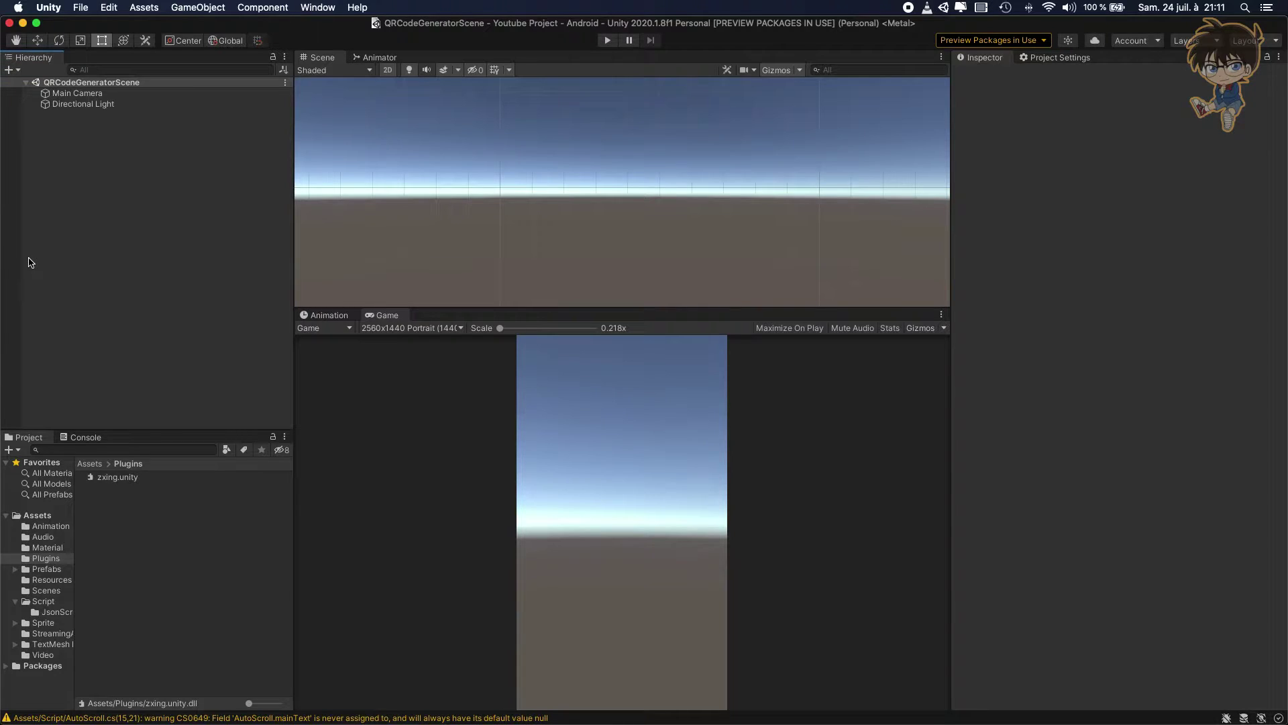
Add a UI Raw Image to the scene from the Hierarchy.
right_click(133, 145)
mouse_move(179, 371)
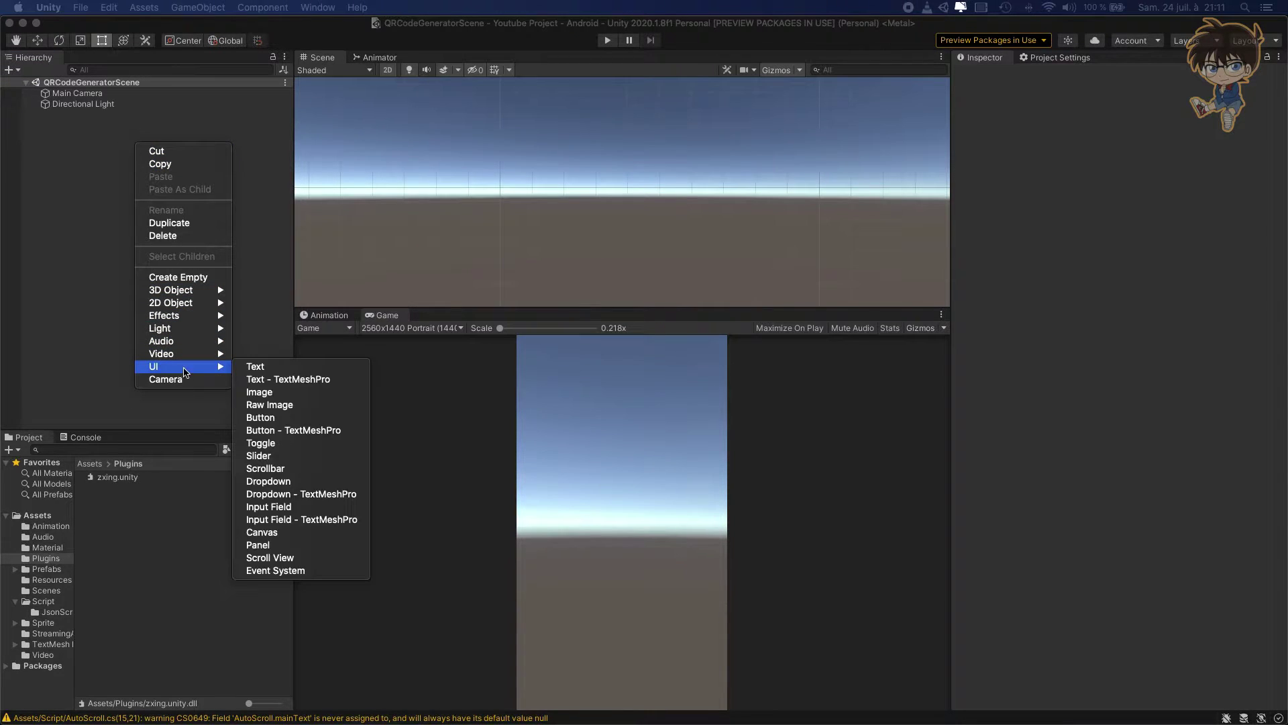
left_click(312, 410)
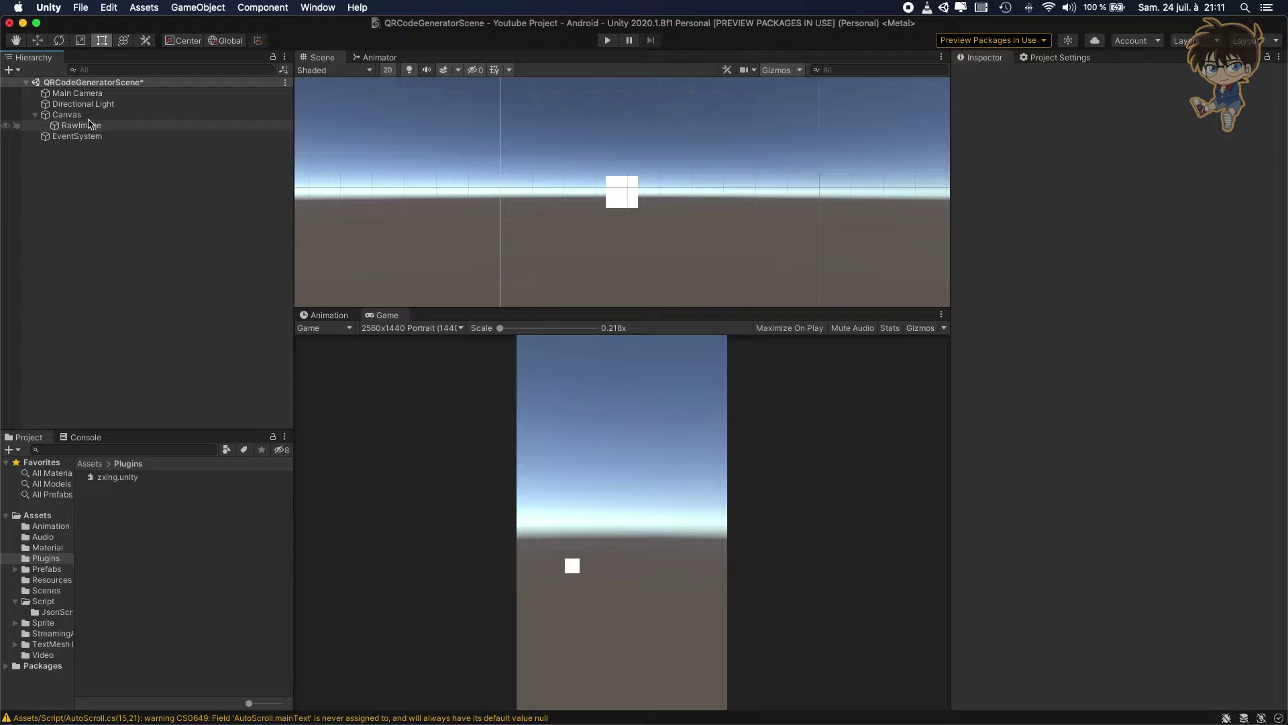
Set the Canvas to Scale With Screen Size and Screen Space - Camera render mode.
left_click(88, 118)
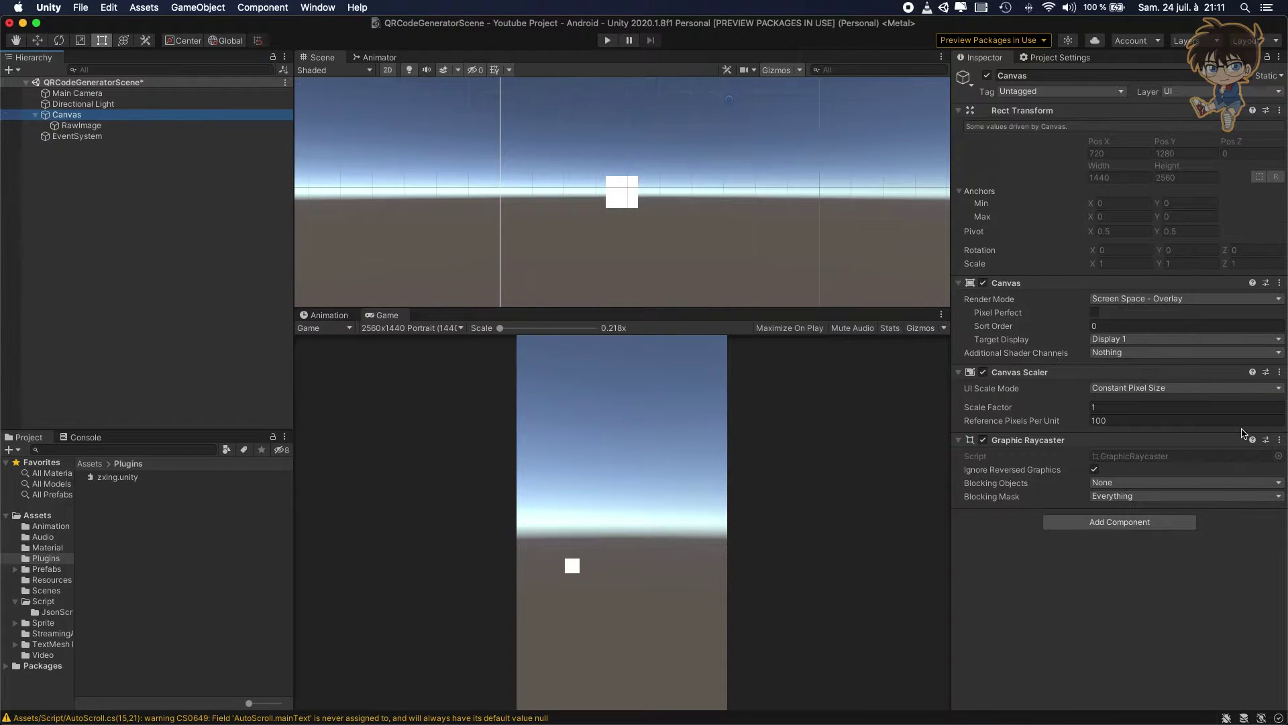
left_click(1145, 389)
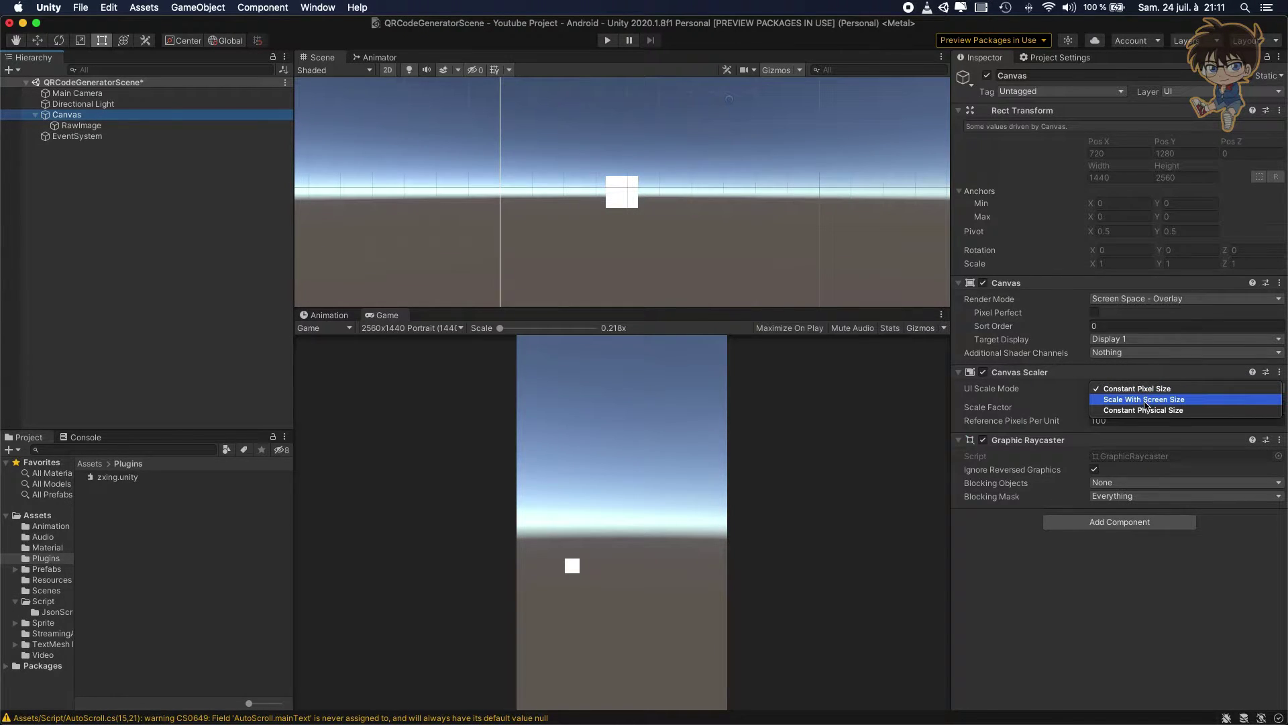
left_click(1146, 400)
left_click(1158, 299)
left_click(1160, 313)
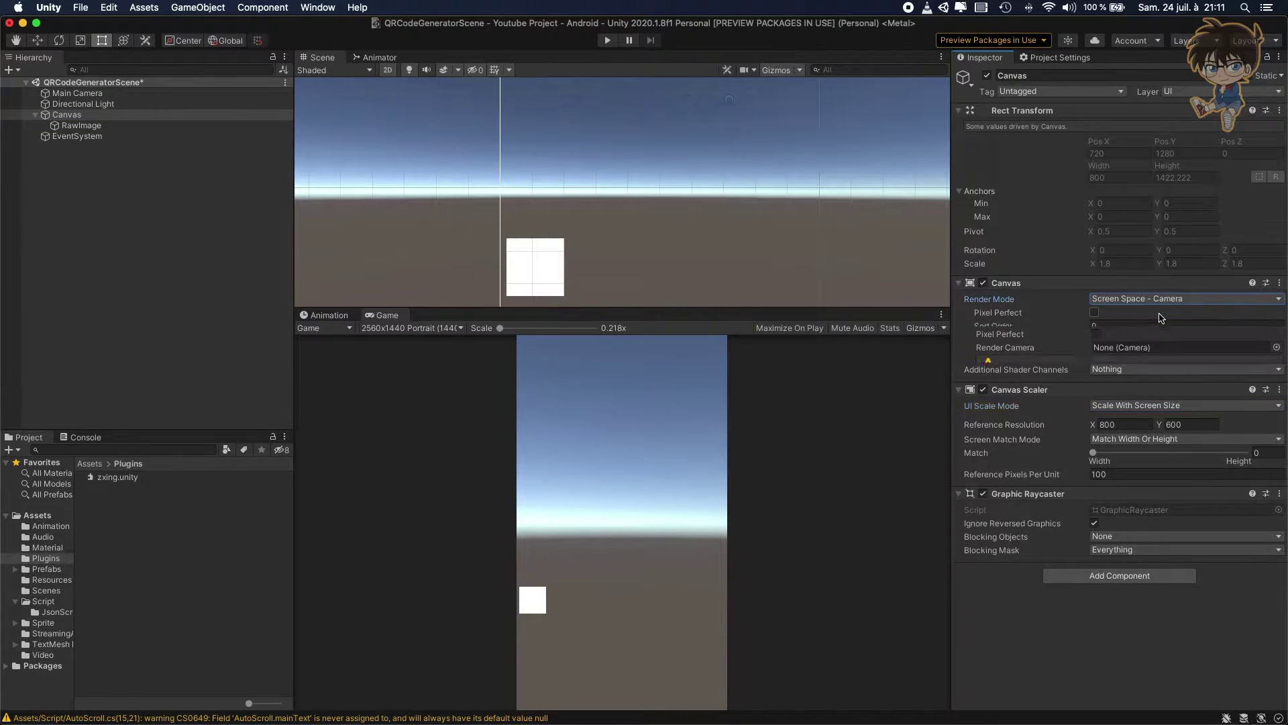
left_click(152, 223)
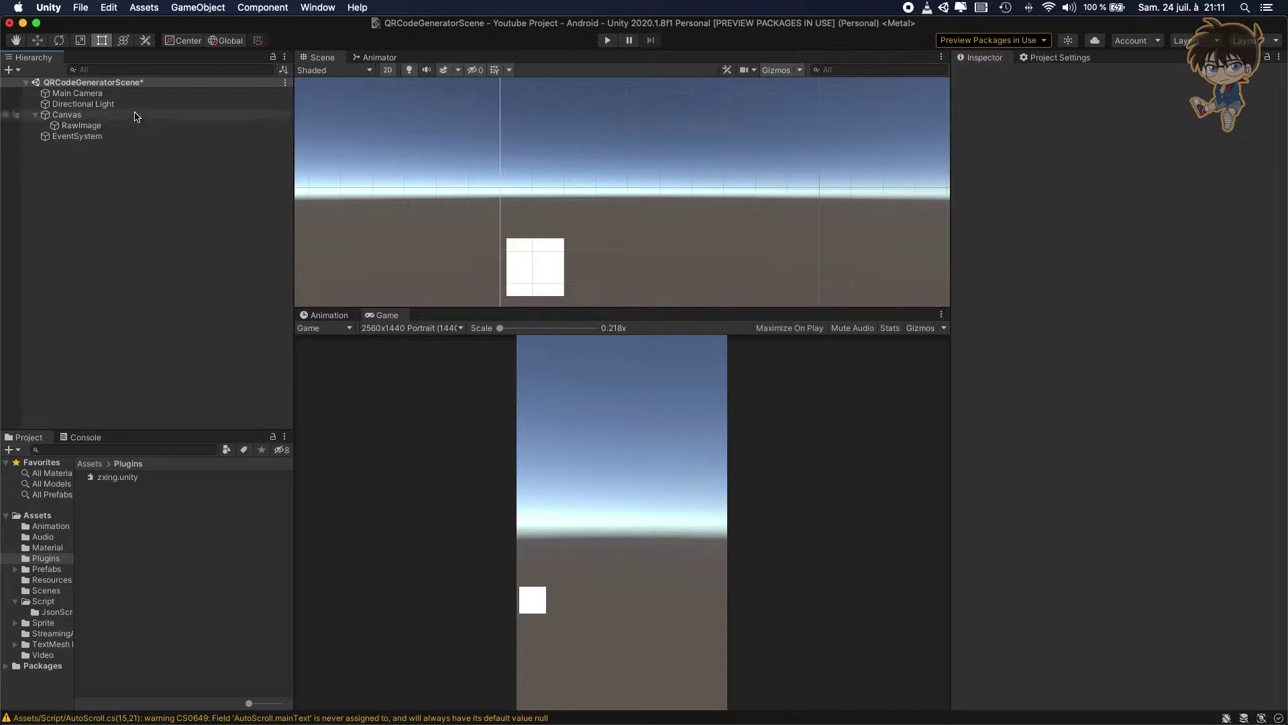
Give Main Camera Solid Color clear flags and Orthographic projection.
left_click(110, 96)
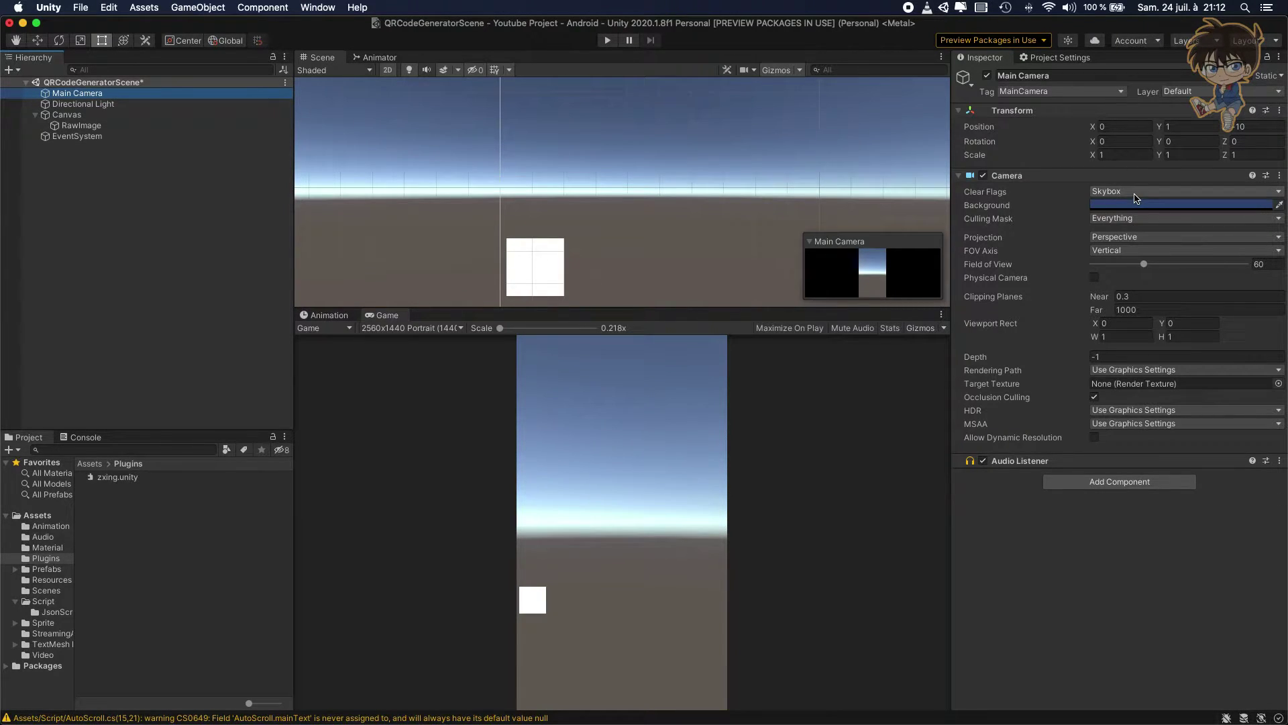
left_click(1136, 195)
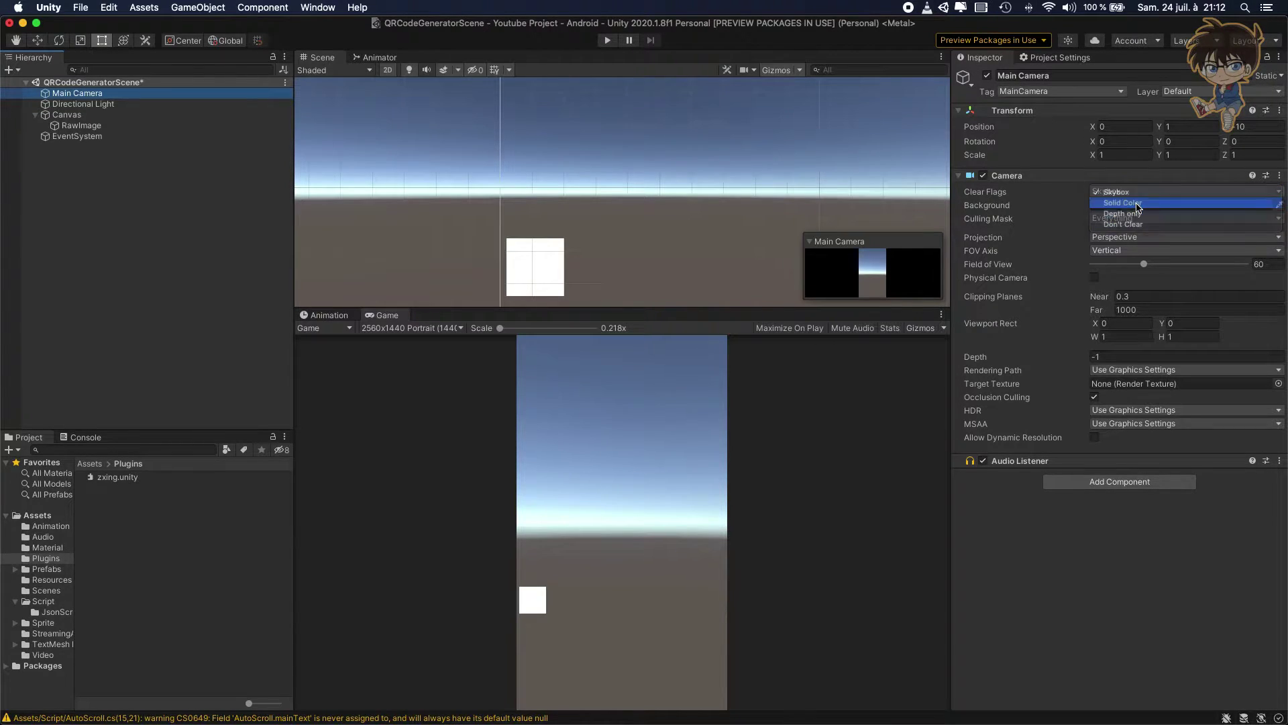
left_click(1137, 204)
left_click(1136, 236)
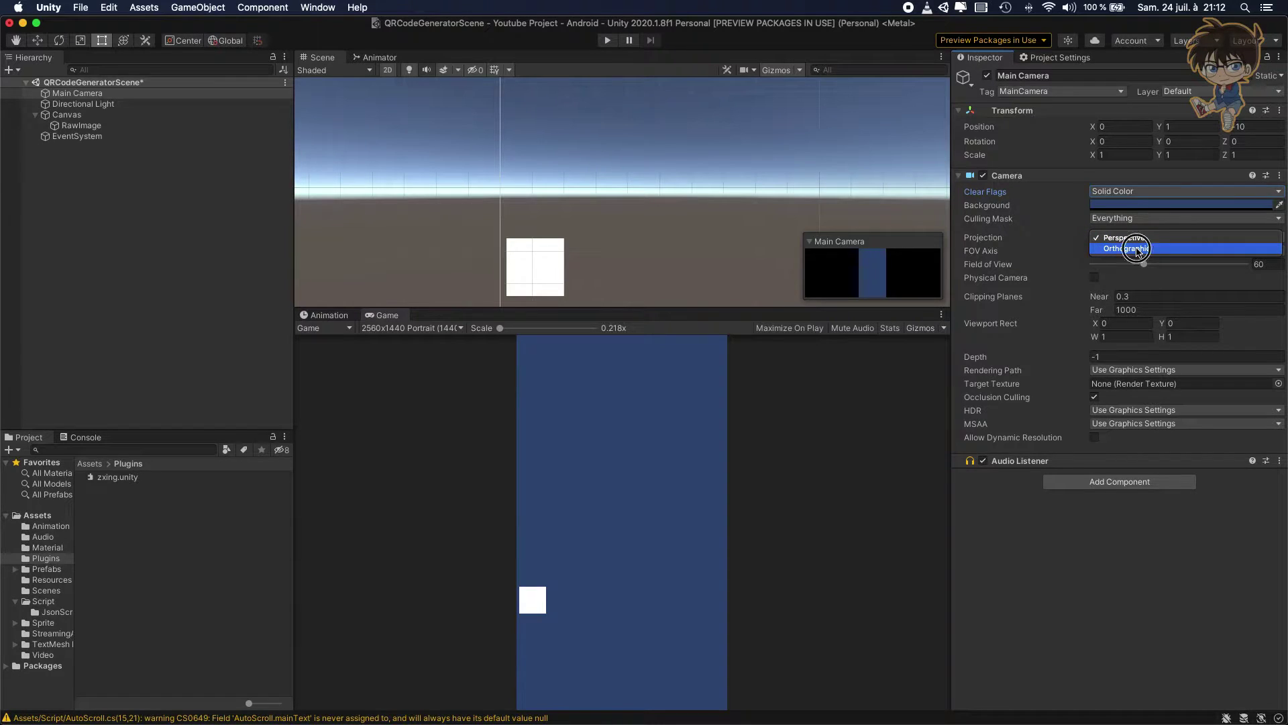
left_click(1137, 250)
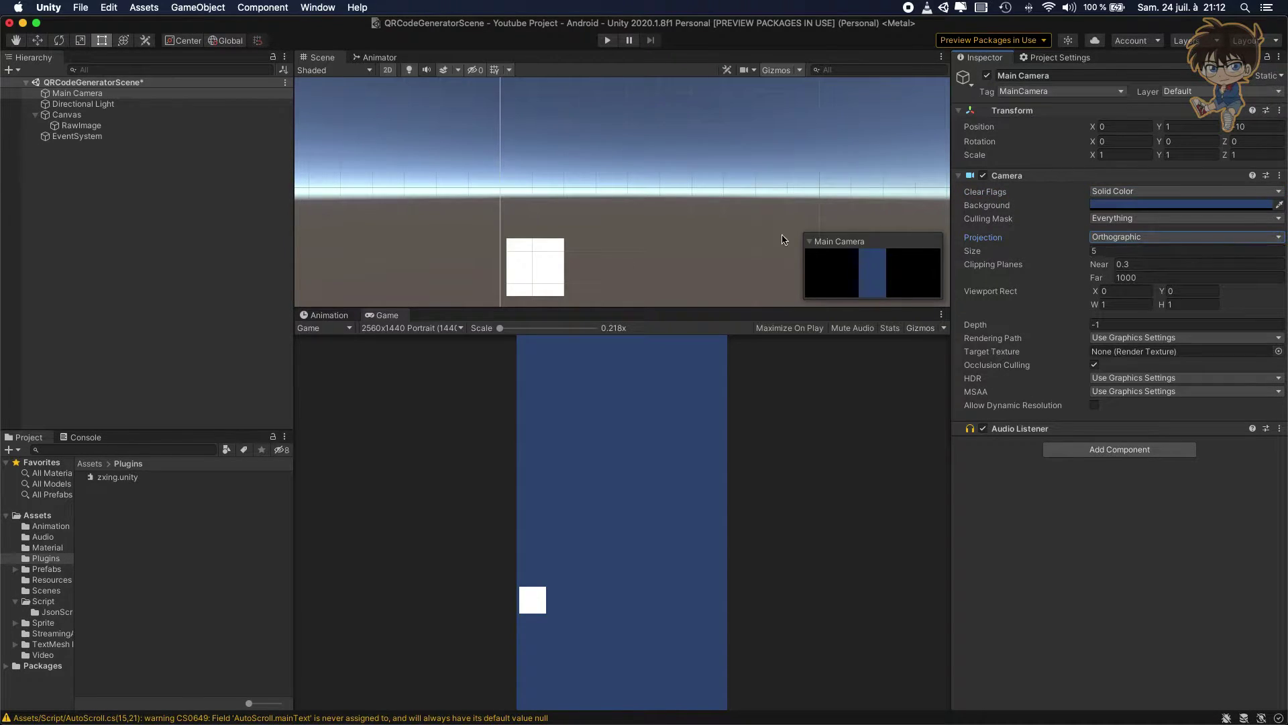
left_click(81, 125)
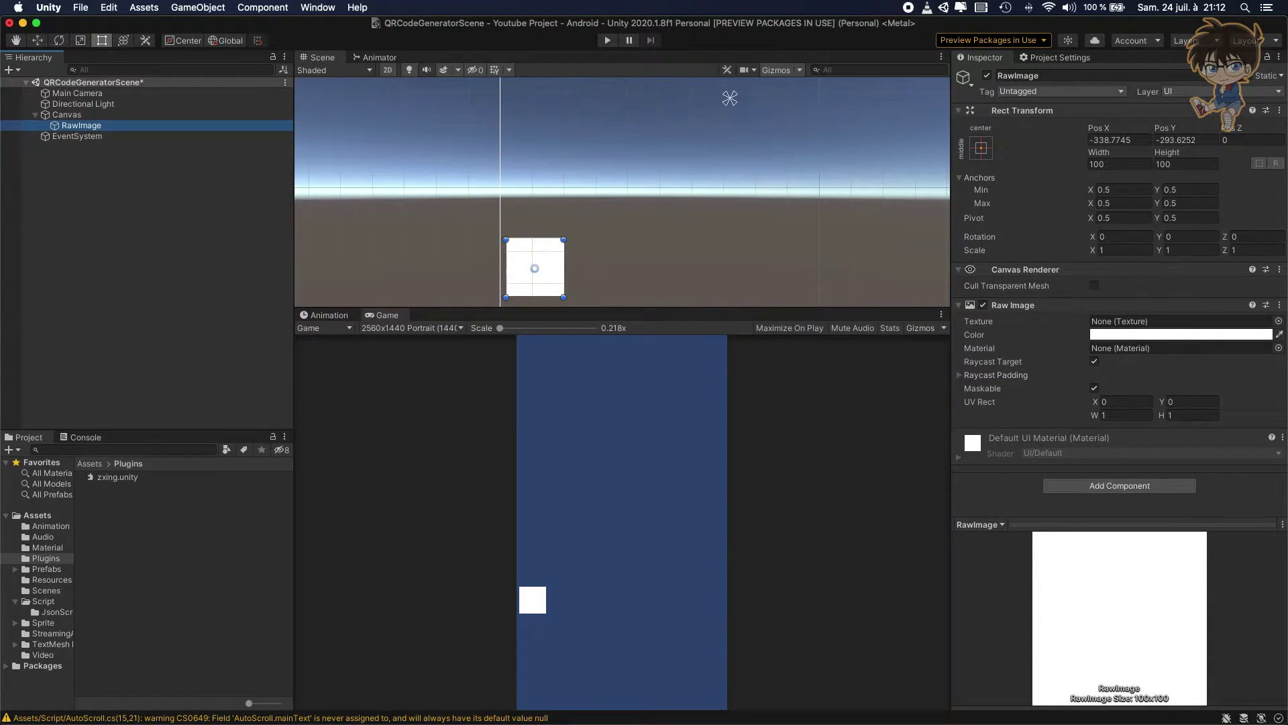
Rename the RawImage to SupportQRCodeGenerate.
left_click(104, 127)
type("SupportQ")
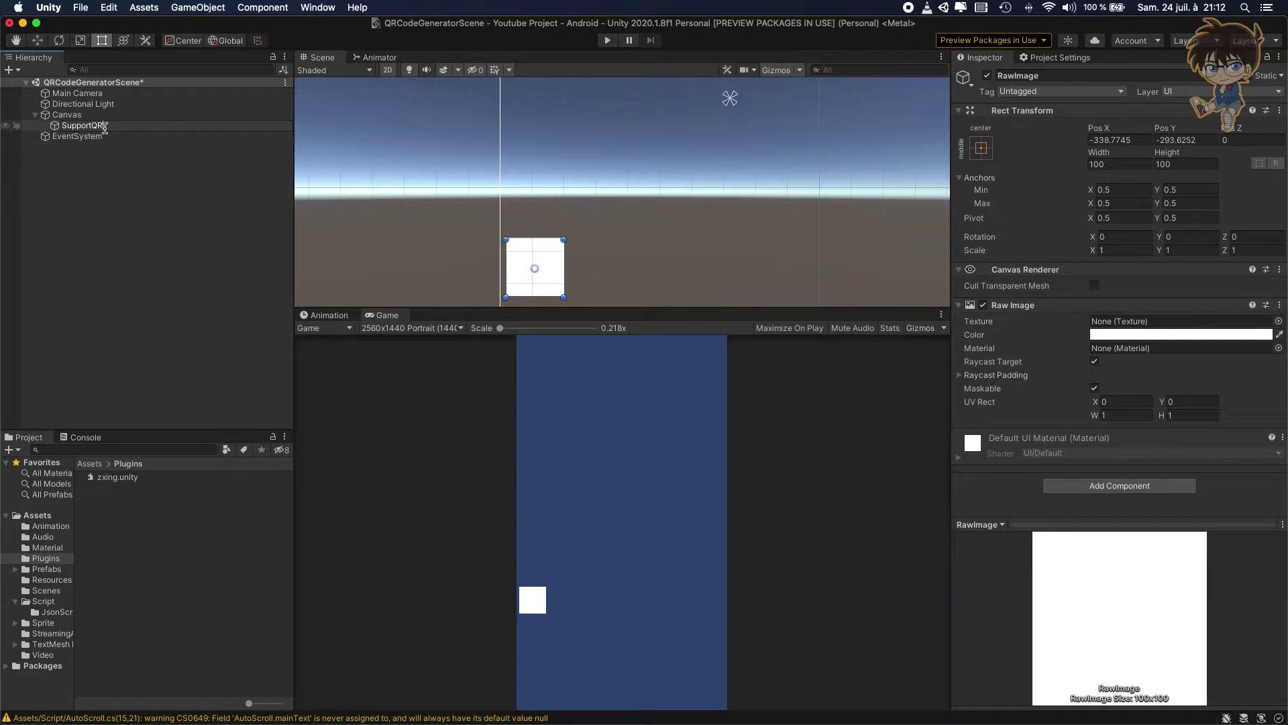
type("RCodeGenerate")
key("Return")
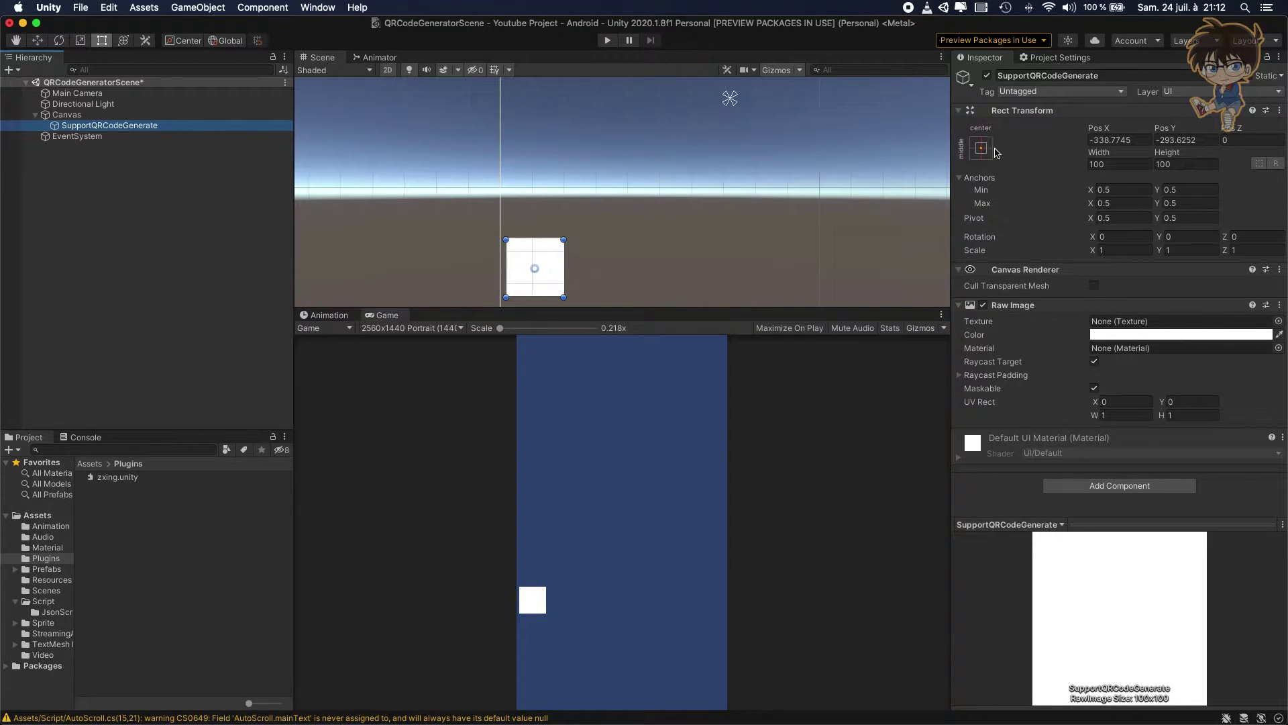
Anchor the image bottom-centre with pivot and position, size it 1000x1000, Pos Y 100.
left_click(982, 149)
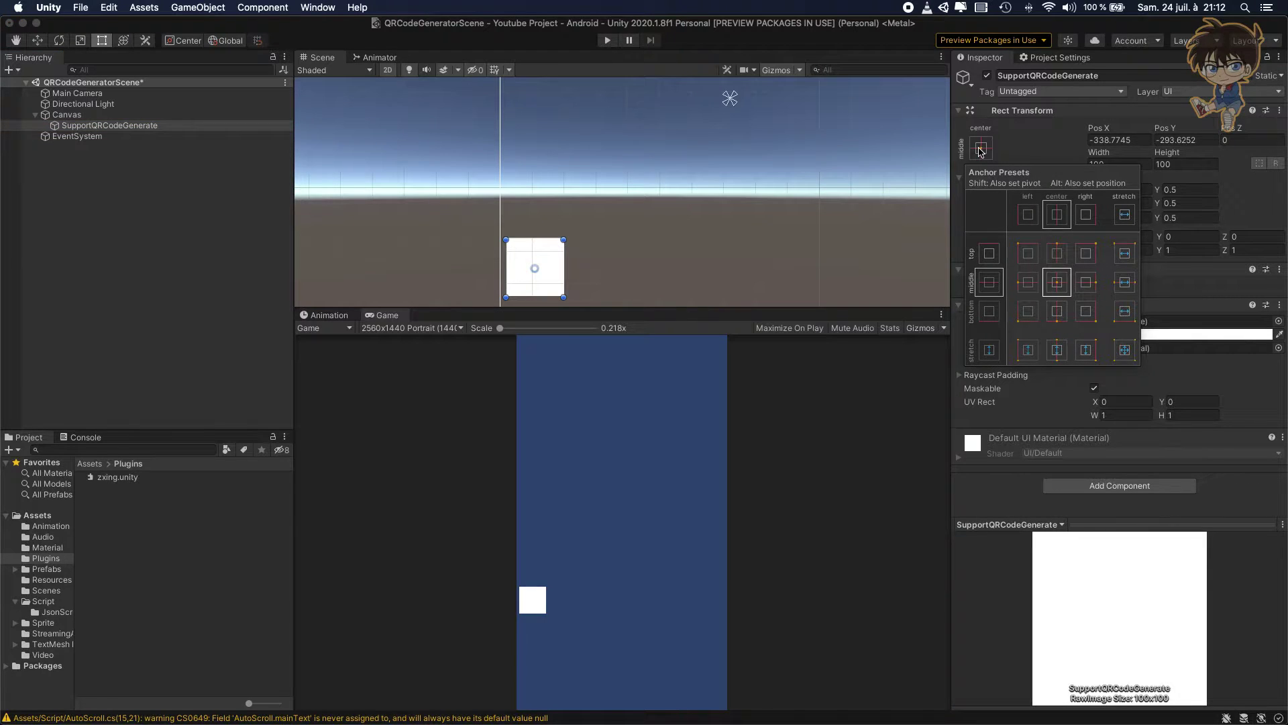
key("shift+alt")
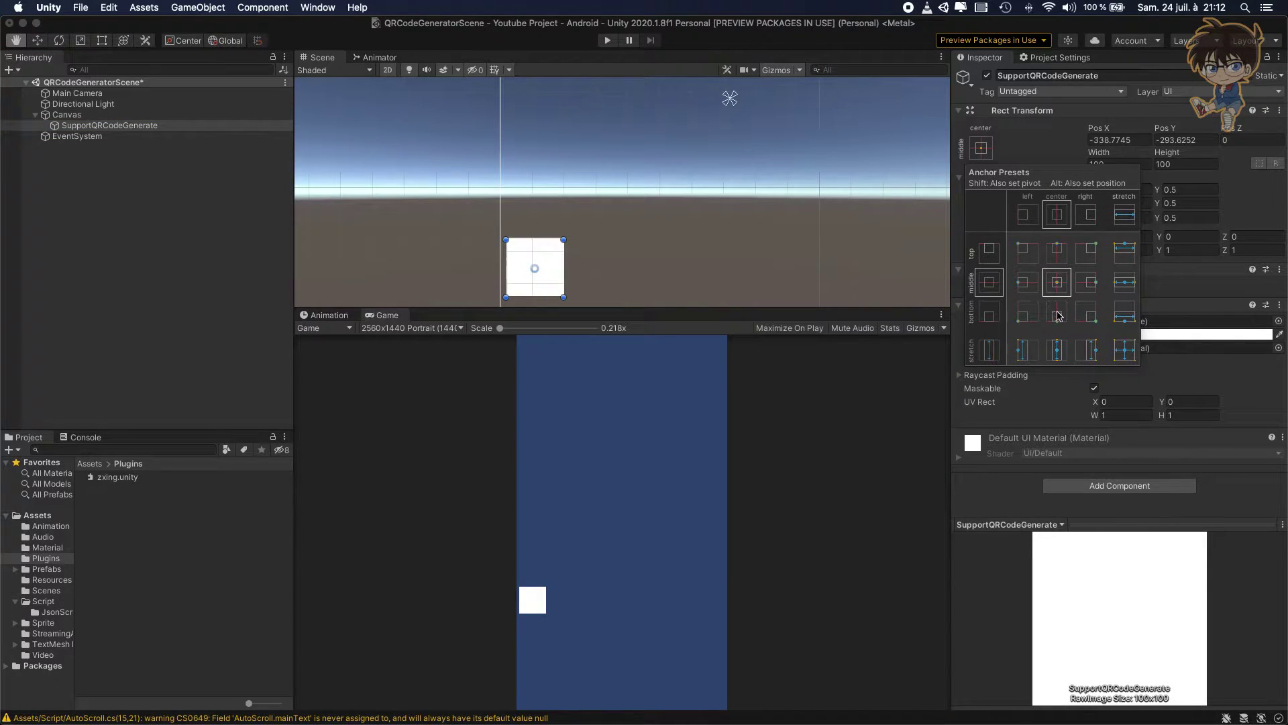
left_click(1059, 316, "alt+shift")
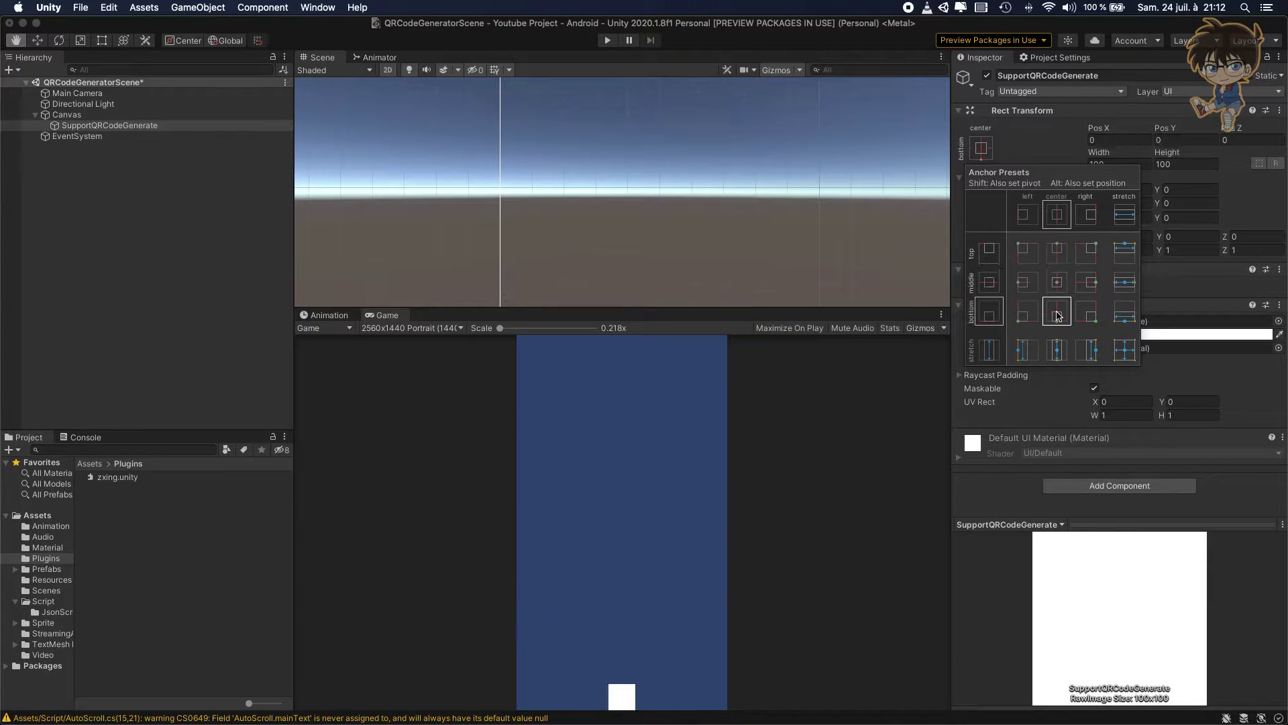
left_click(1125, 161)
left_click(1125, 161)
type("1000")
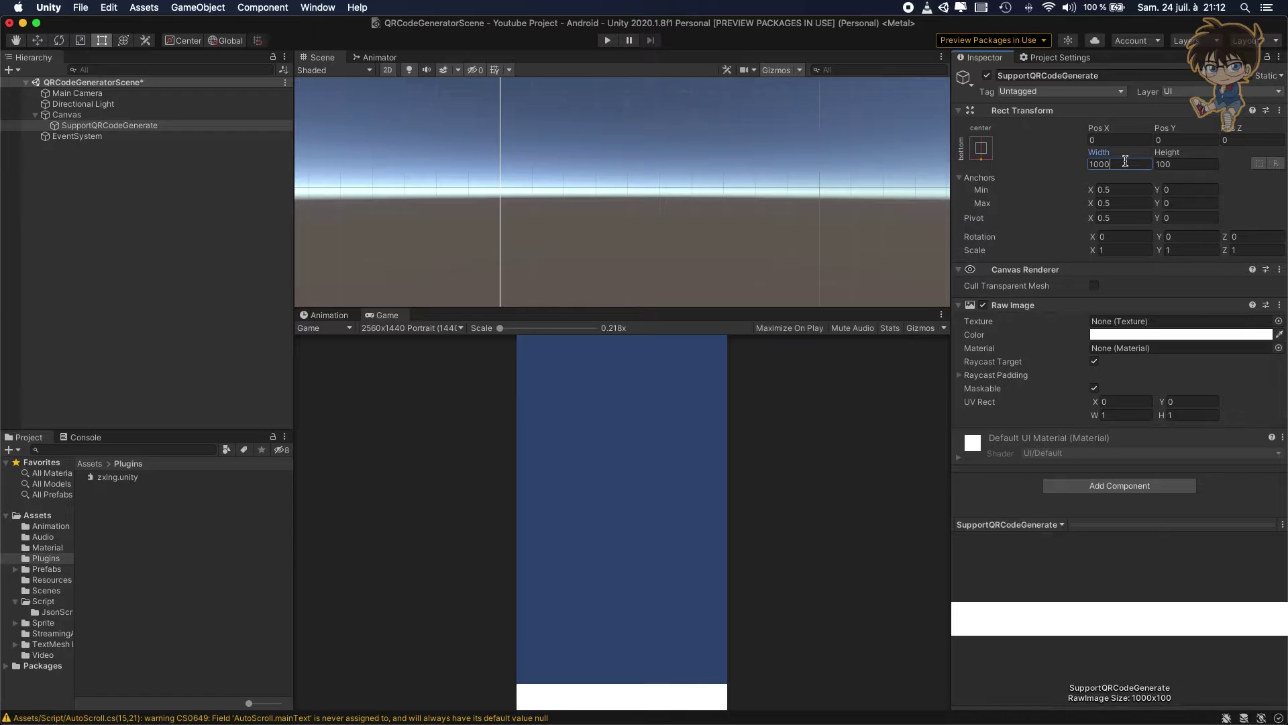
key("Tab")
type("1000")
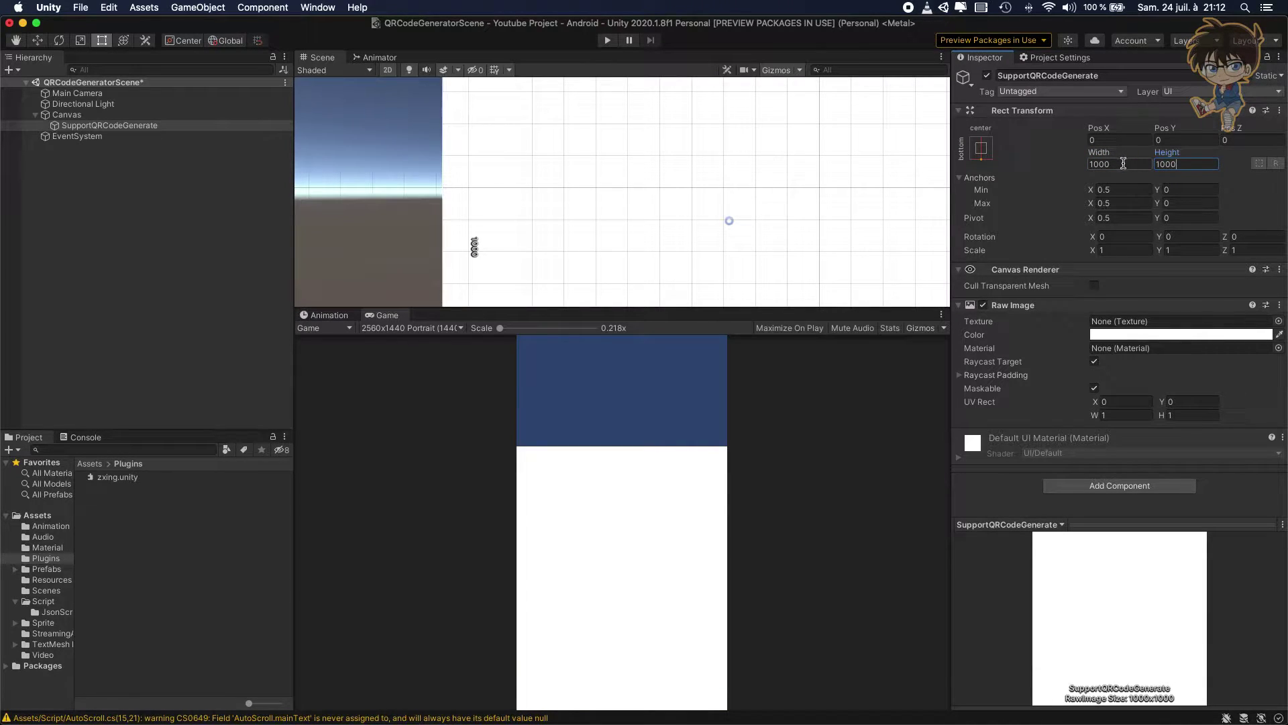
left_click(1201, 139)
type("100")
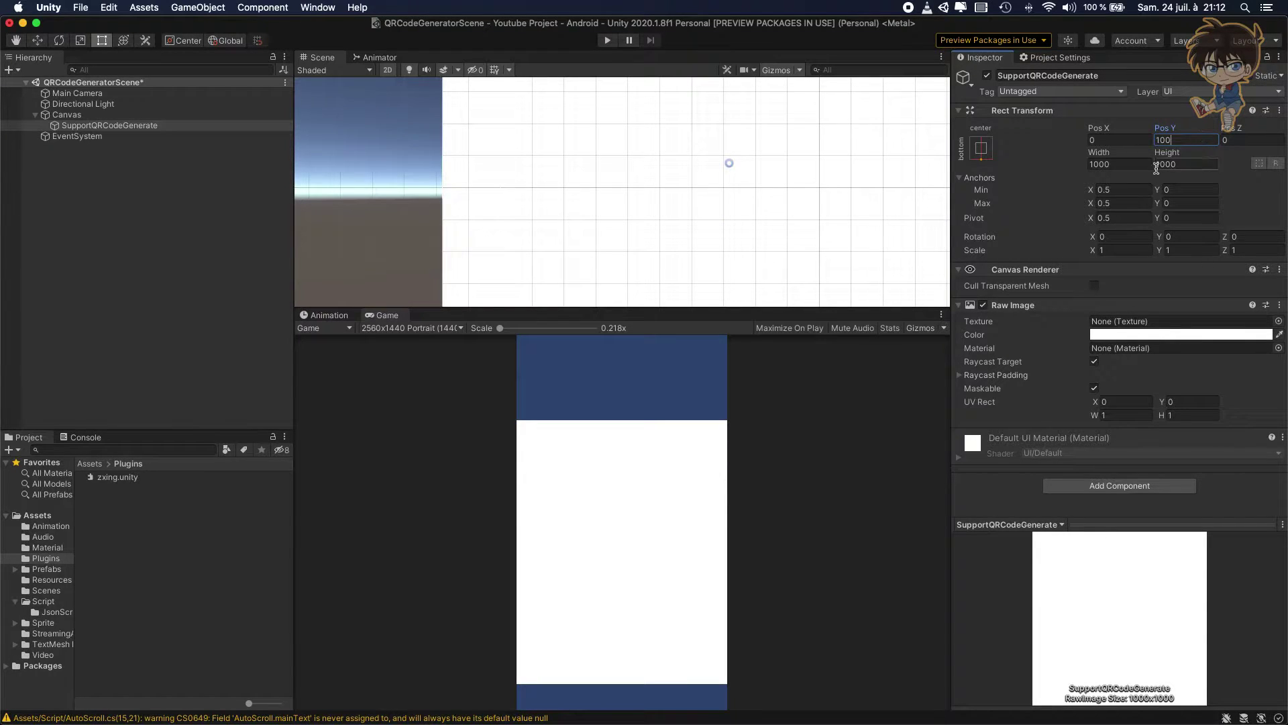
left_click(67, 114)
left_click(1138, 440)
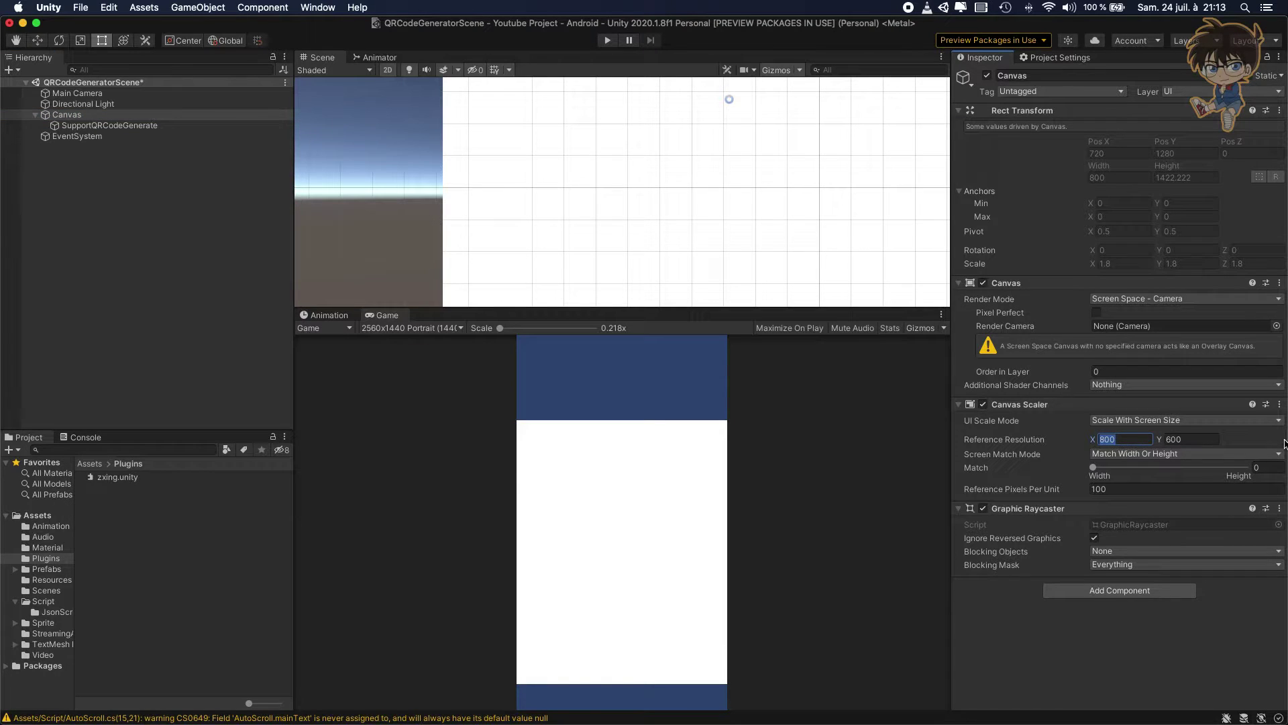
Set the Canvas reference resolution to 1920x1080 and assign Main Camera as render camera.
type("1920")
key("Tab")
type("1080")
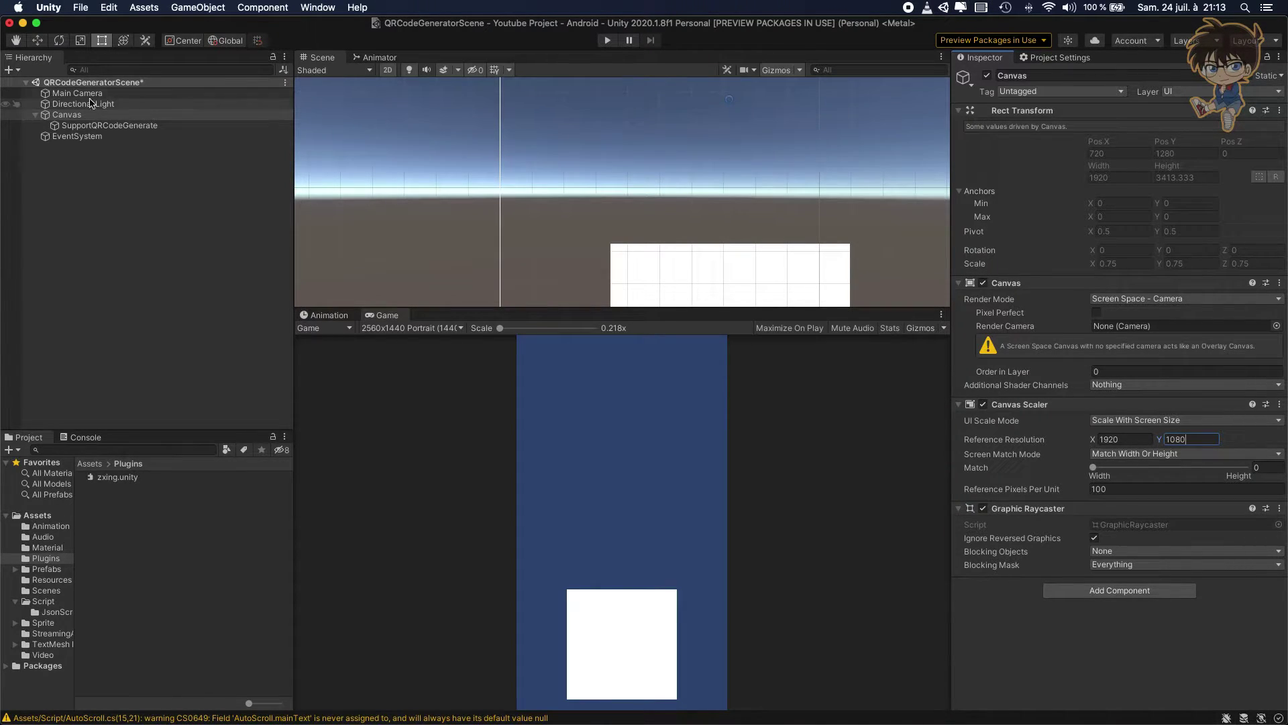
left_click_drag(69, 96, 1127, 328)
left_click(148, 277)
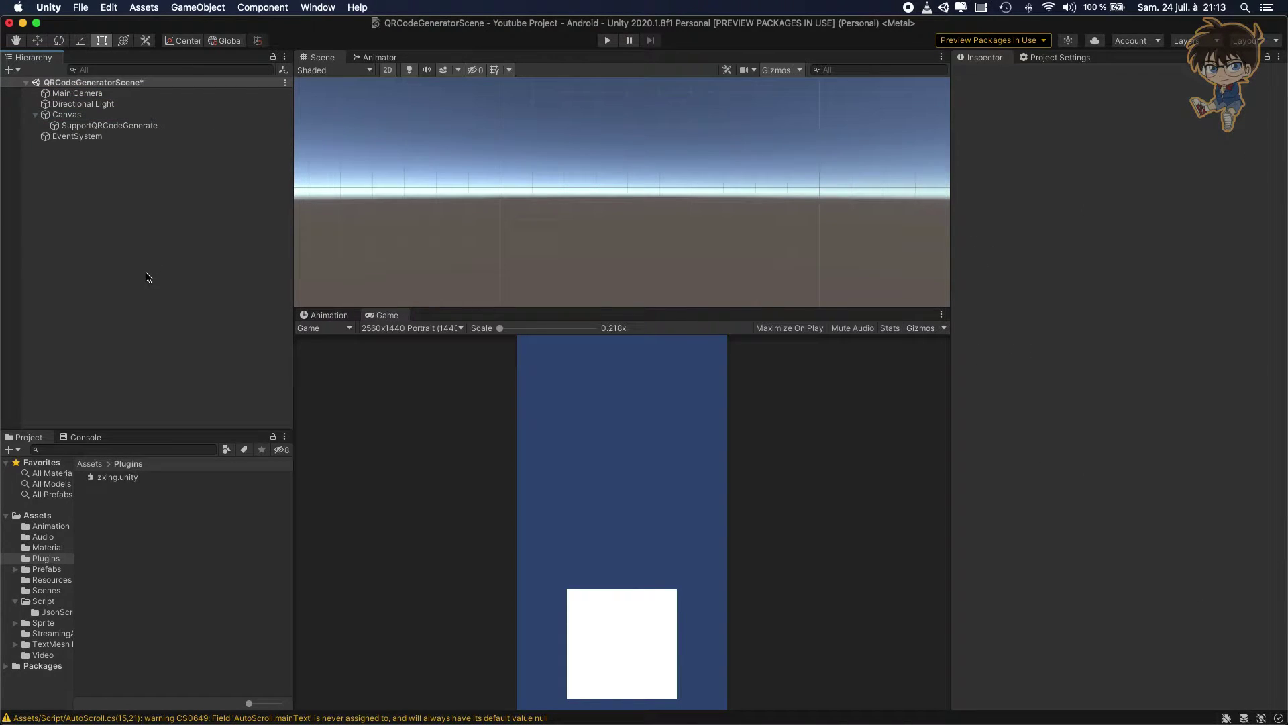
Save the scene.
key("super+s")
left_click(67, 116)
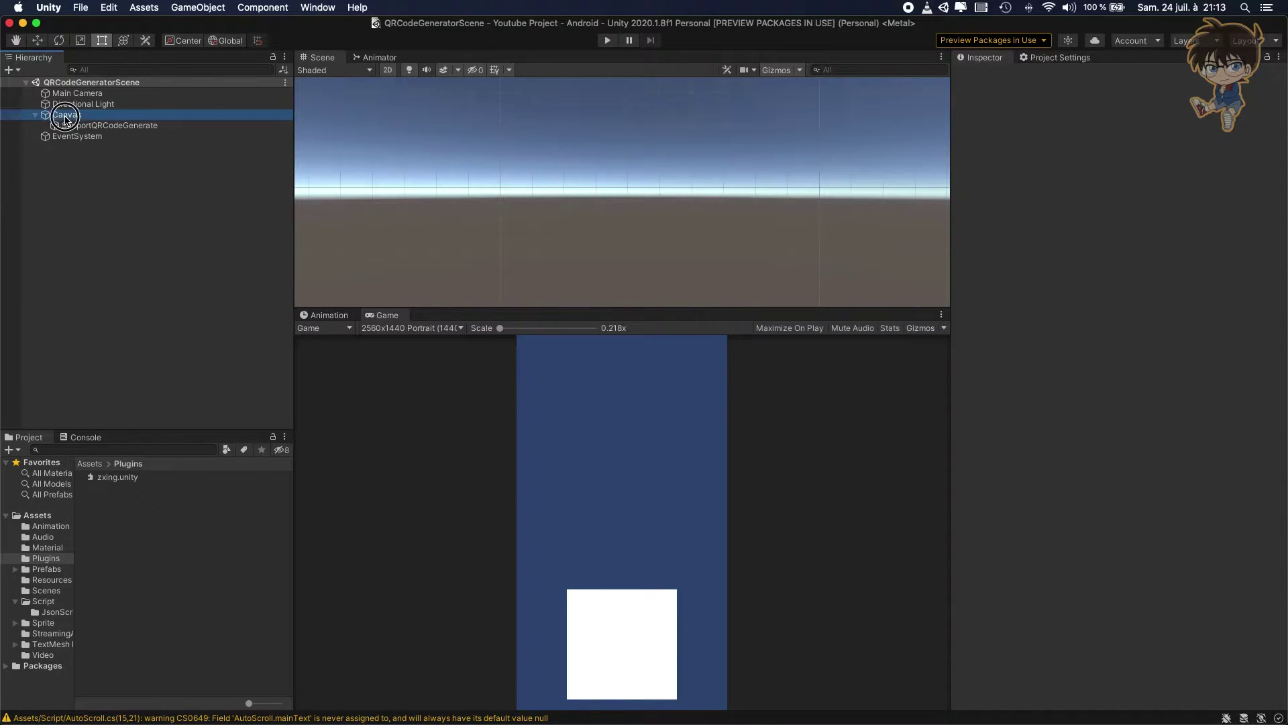
right_click(67, 117)
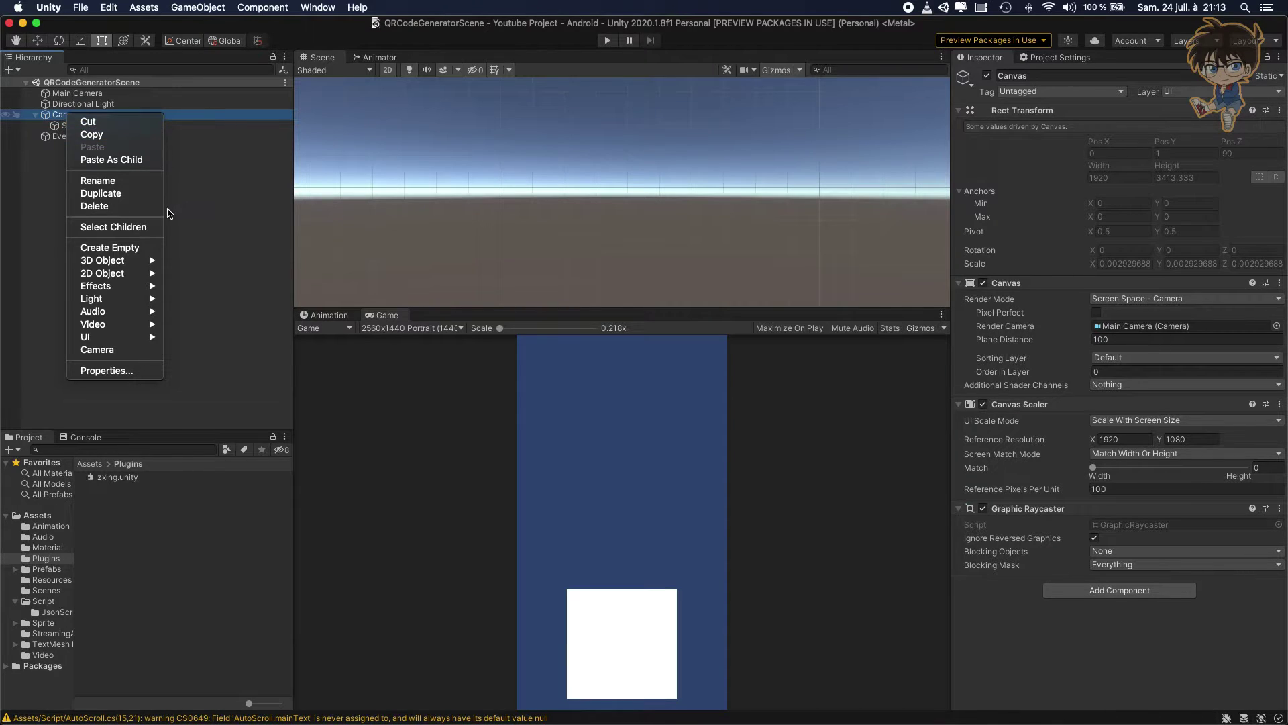
mouse_move(116, 339)
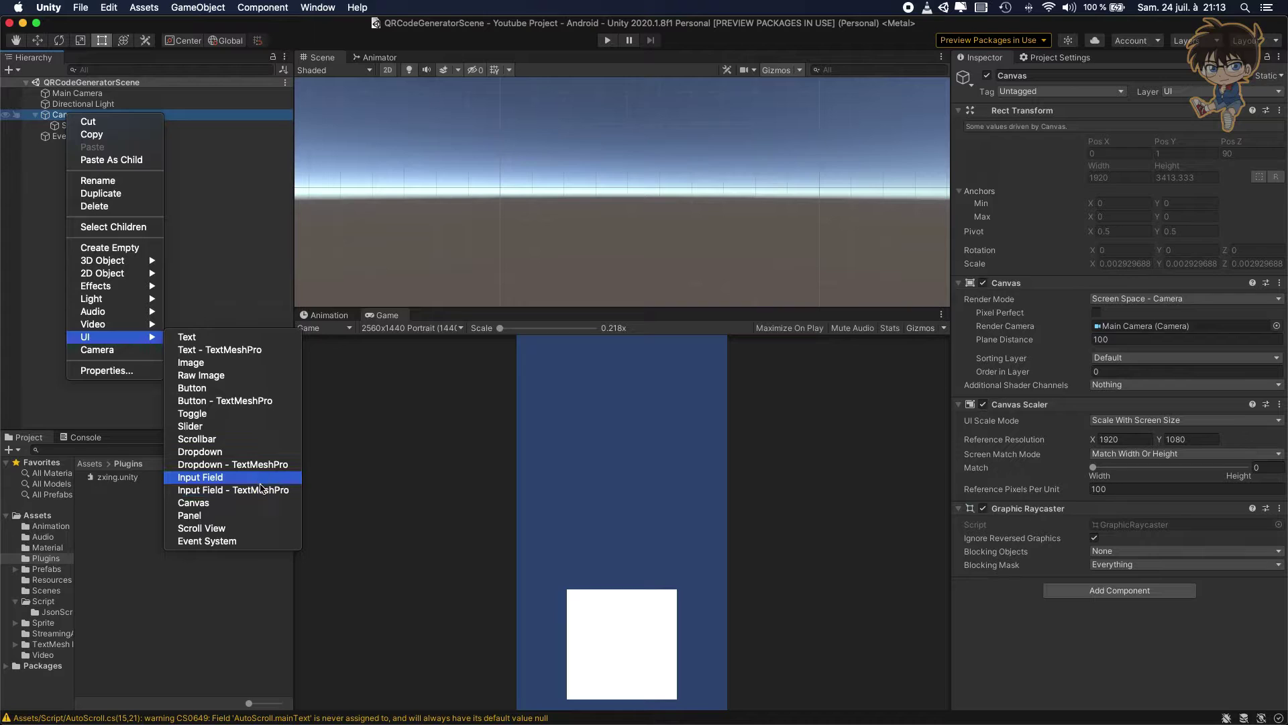
Add a TextMeshPro input field under the Canvas named InputFieldTextWrite.
left_click(261, 491)
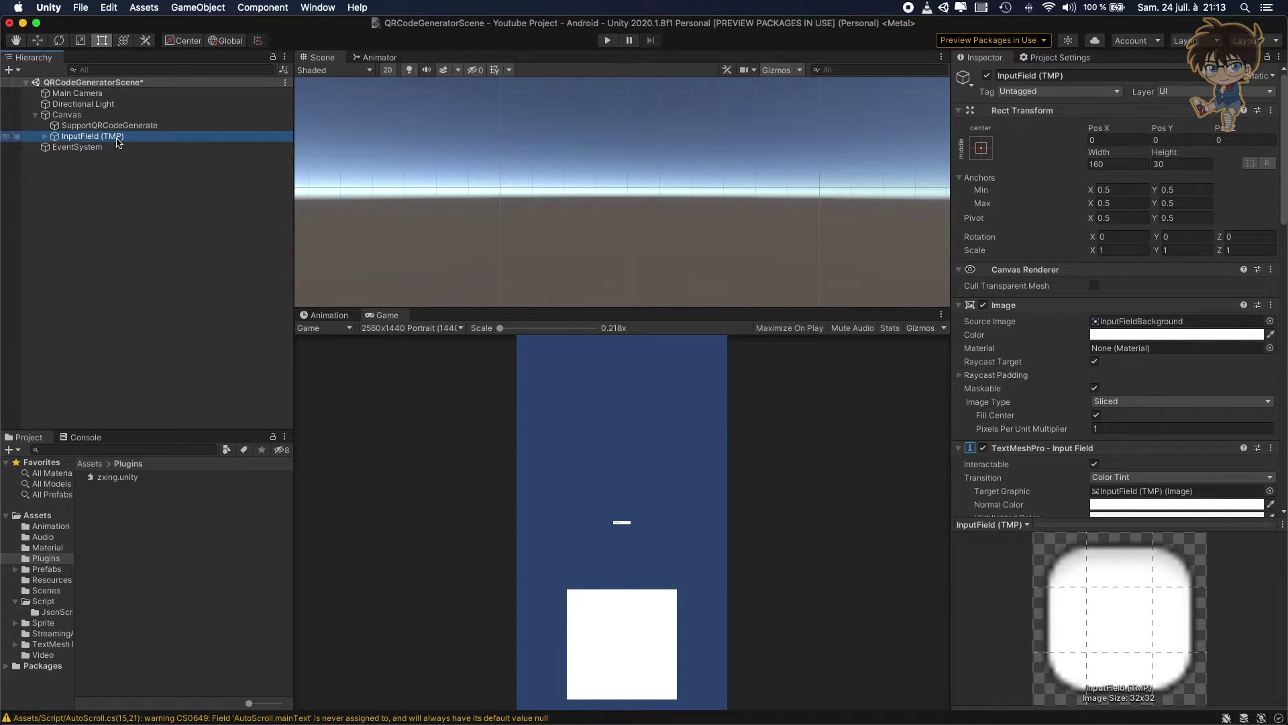
key("Right")
key("BackSpace")
key("BackSpace")
key("BackSpace")
key("BackSpace")
key("BackSpace")
key("BackSpace")
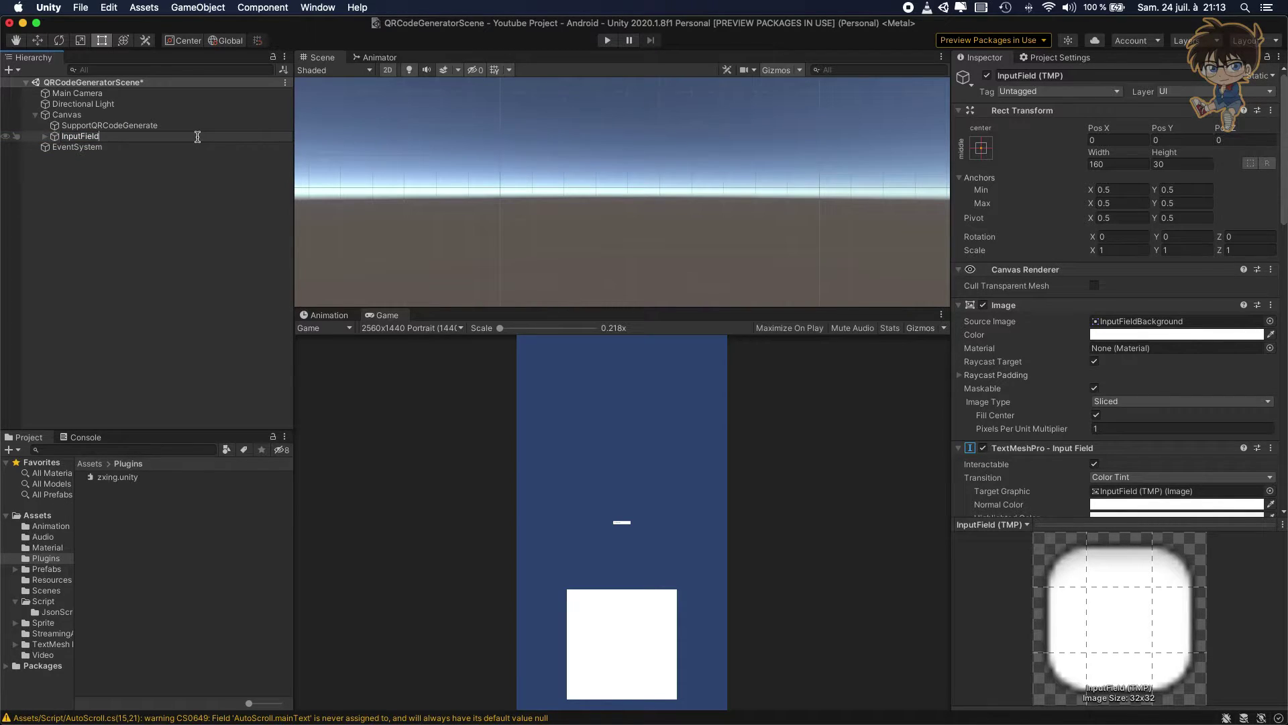
type("TextW")
key("Return")
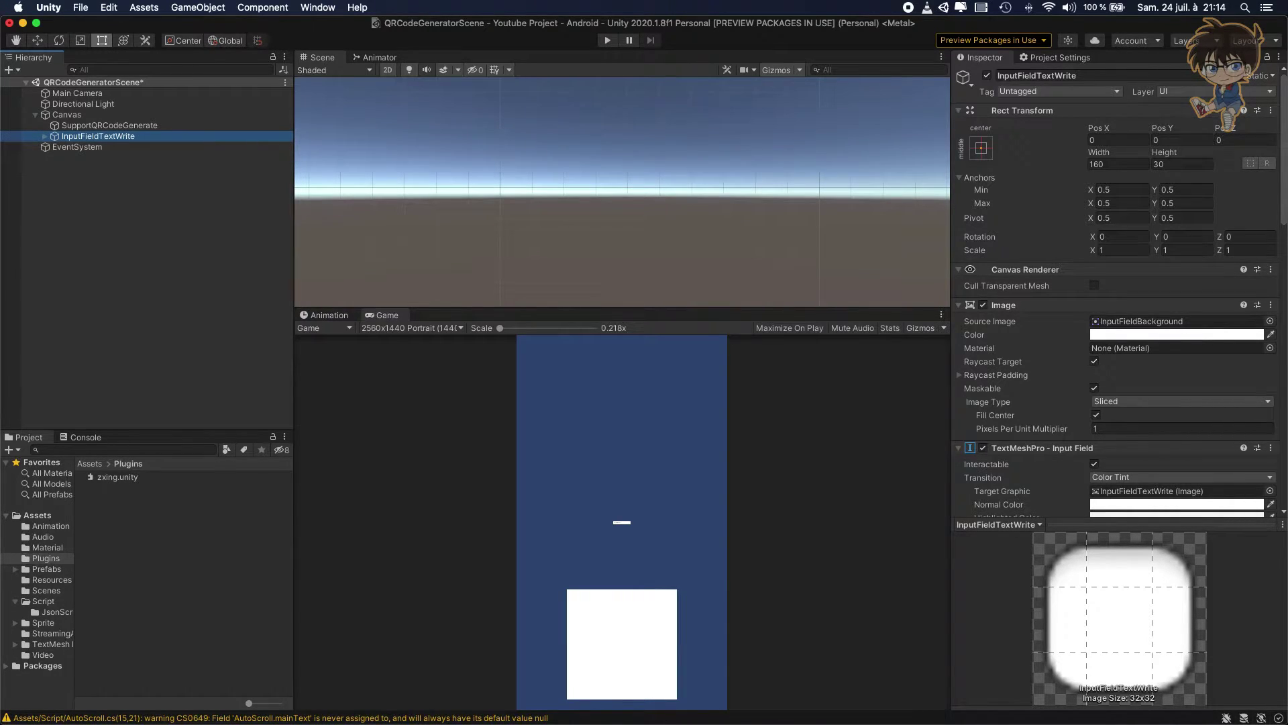
Size the input field to width 1000 and height 200, then save the scene.
left_click(1107, 163)
type("1000")
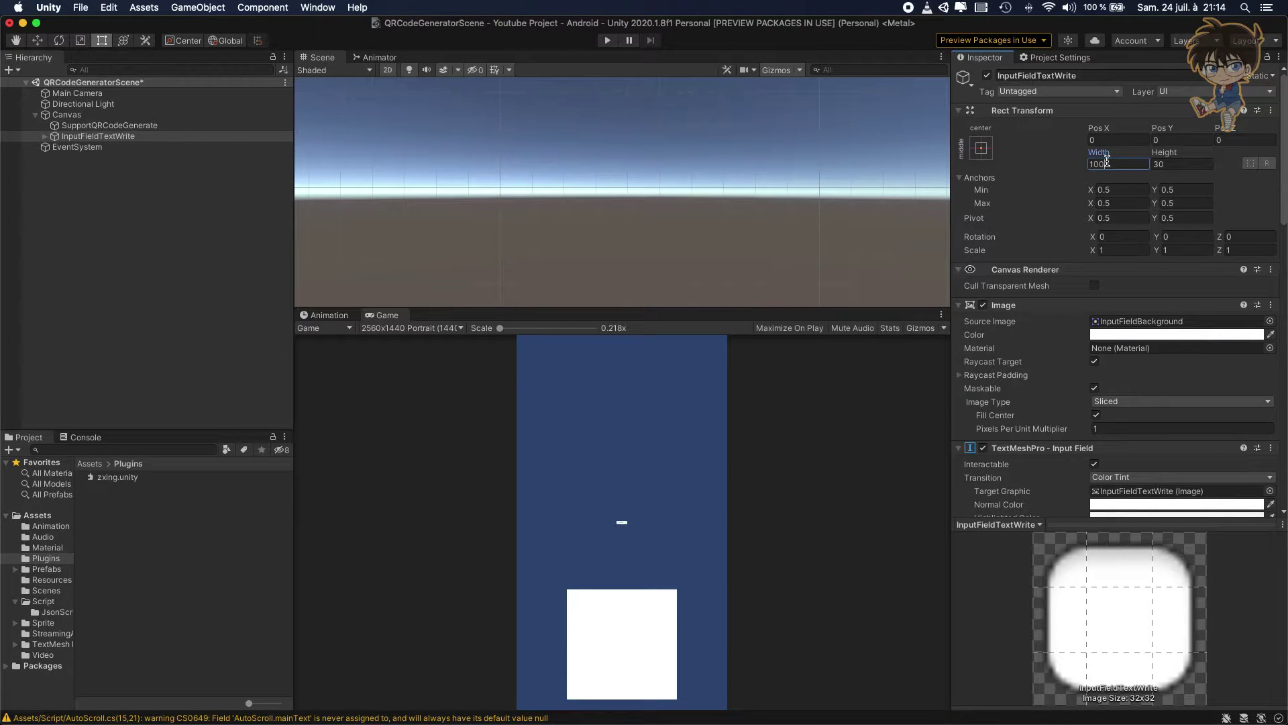
key("Tab")
type("100")
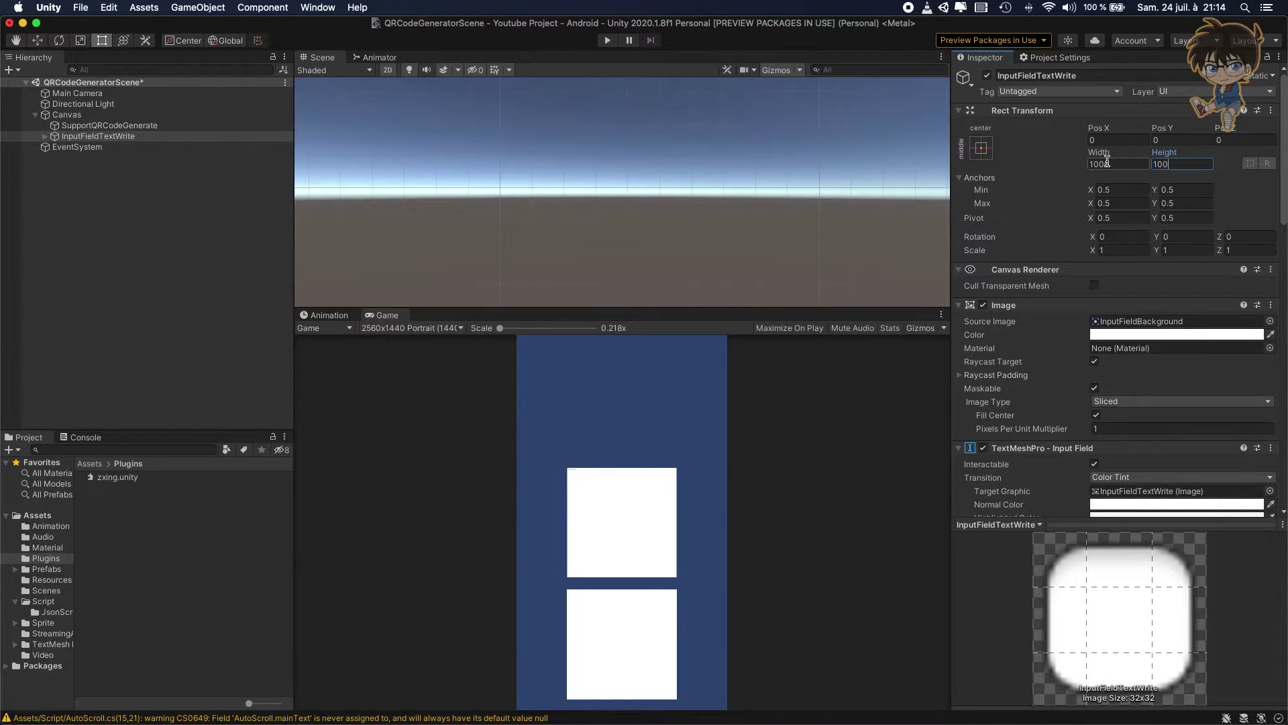
type("0")
key("BackSpace")
key("BackSpace")
key("BackSpace")
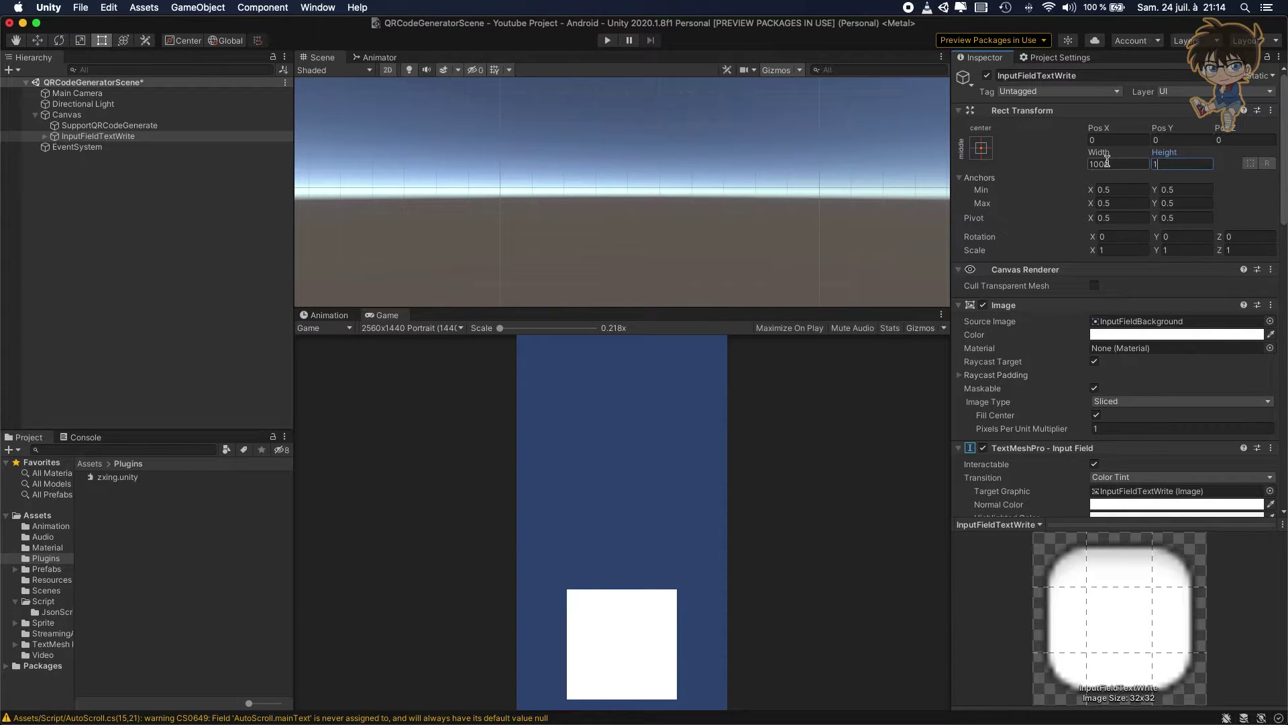
type("200")
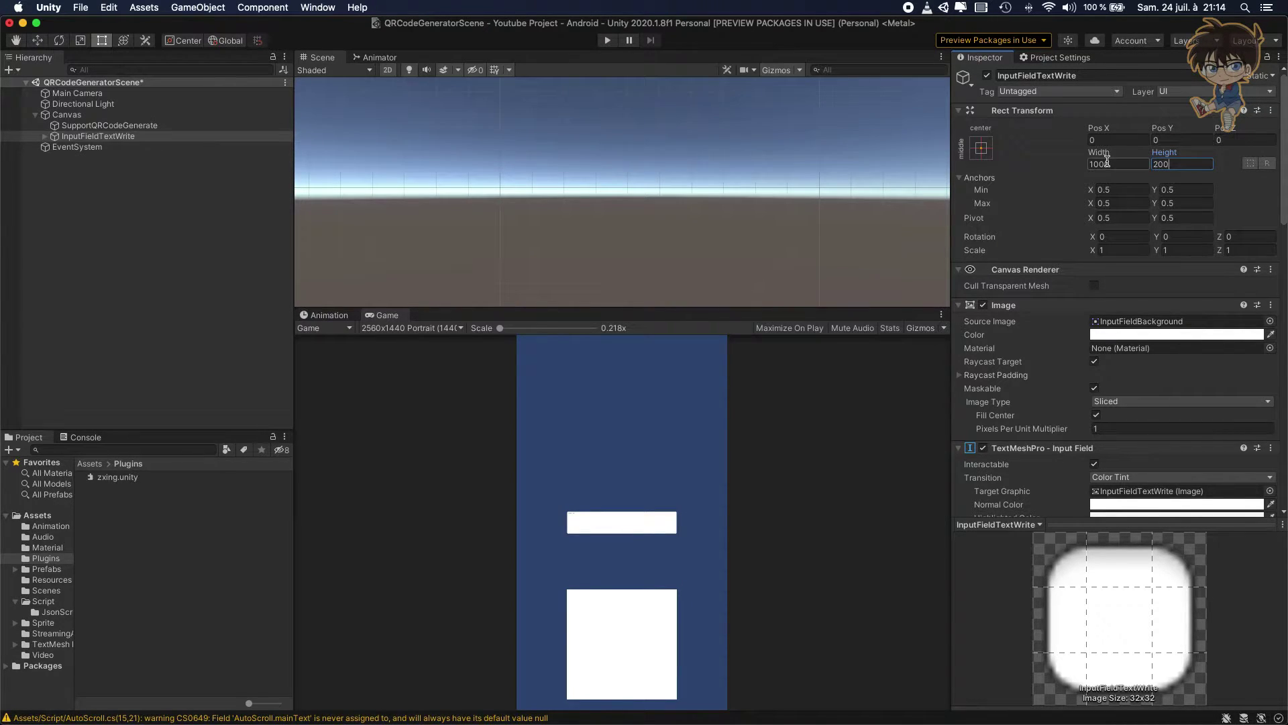
left_click(134, 243)
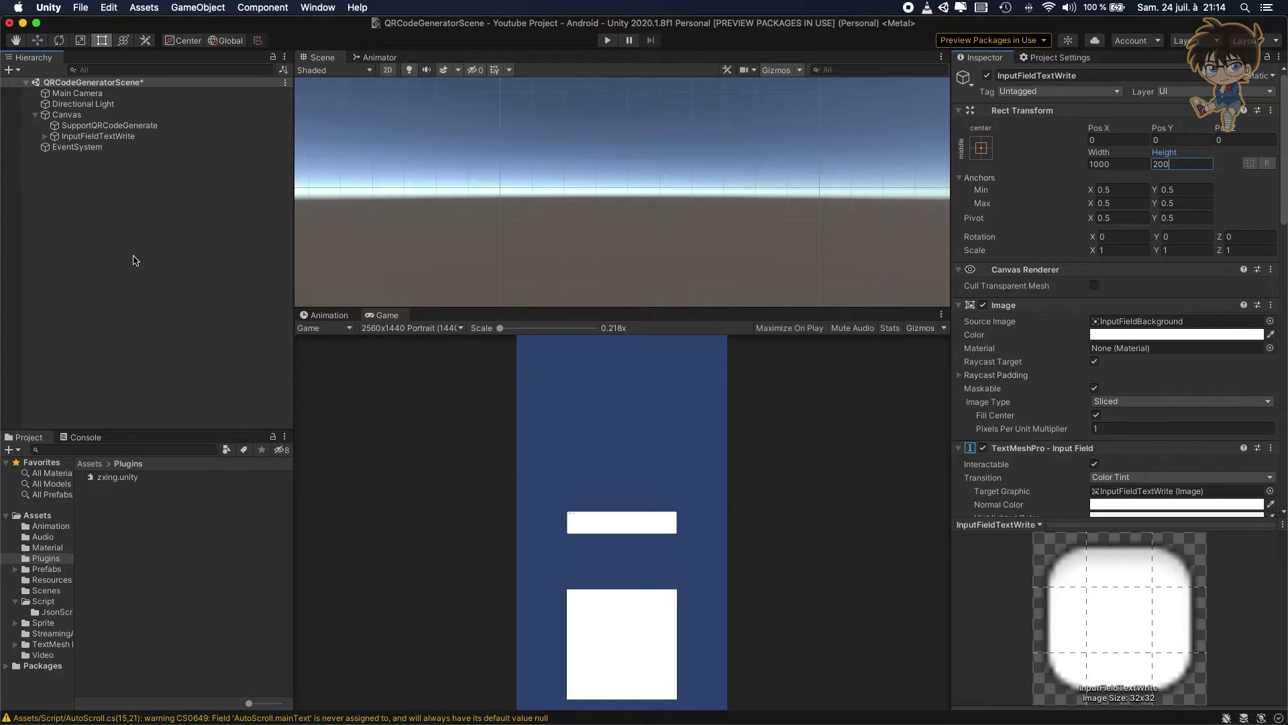
key("super+s")
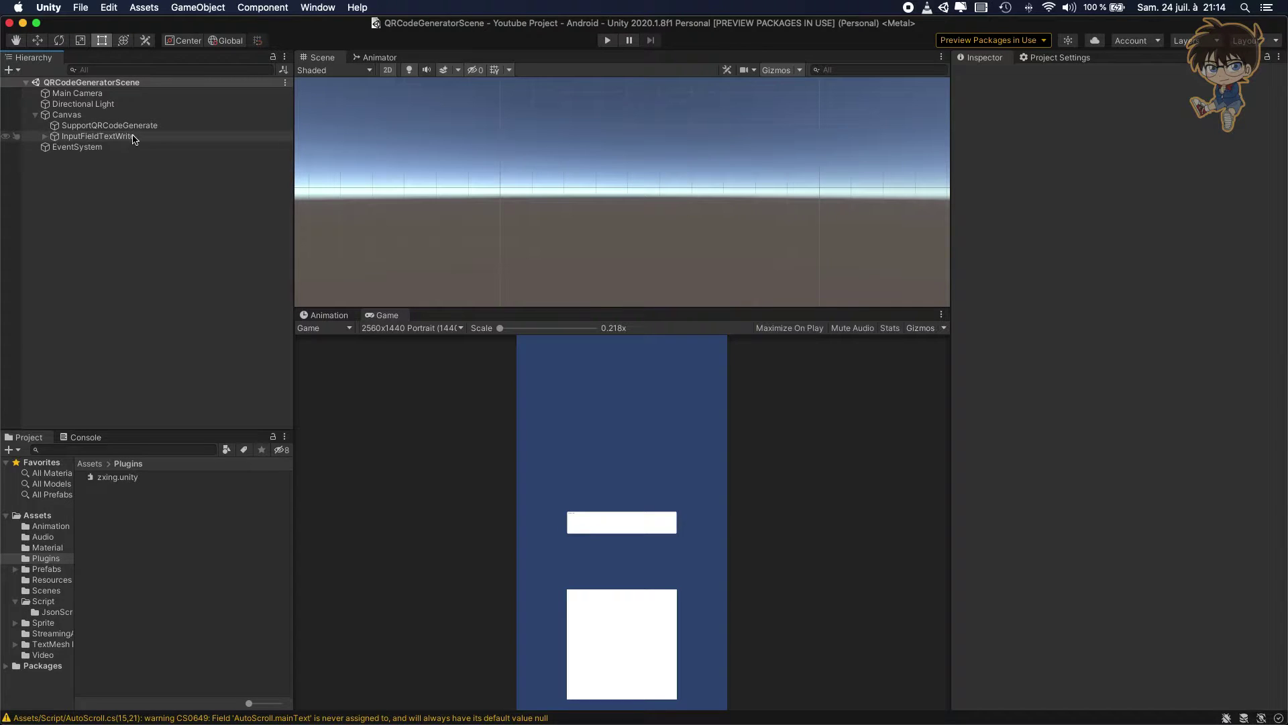
left_click(98, 136)
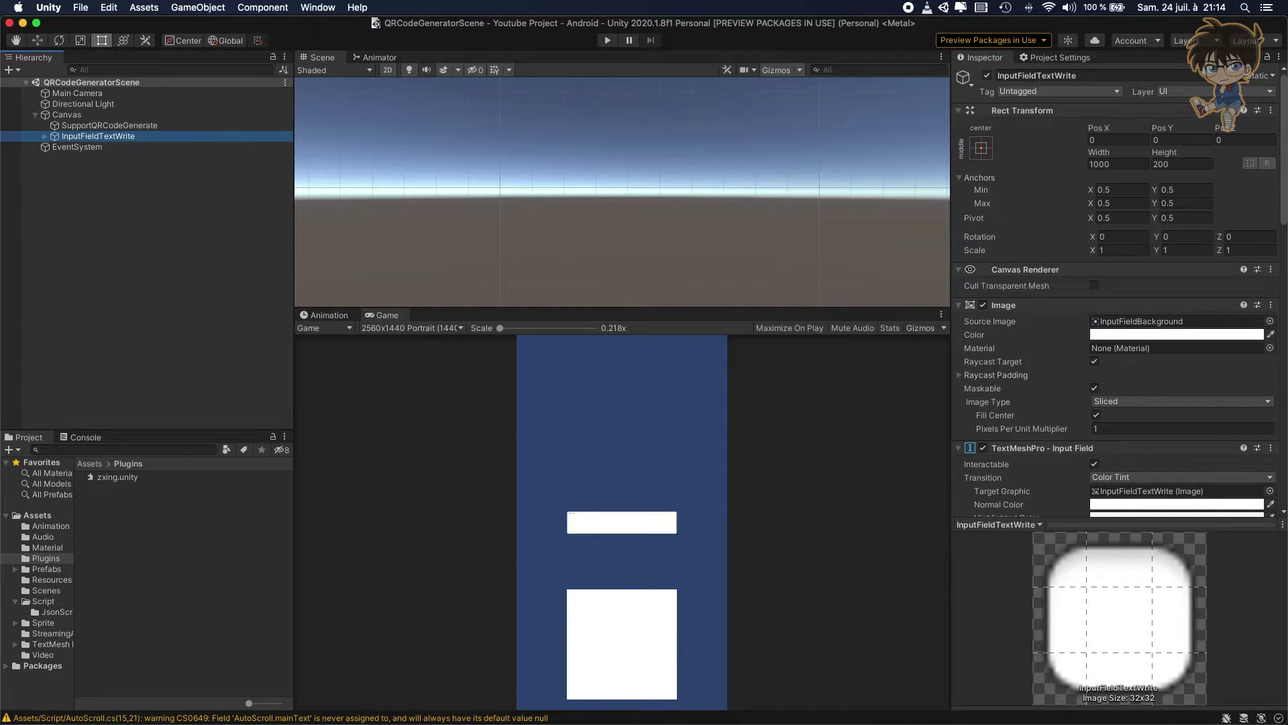
left_click(141, 185)
Add a TextMeshPro button under the Canvas, anchored top-right, sized 400x400.
left_click(86, 116)
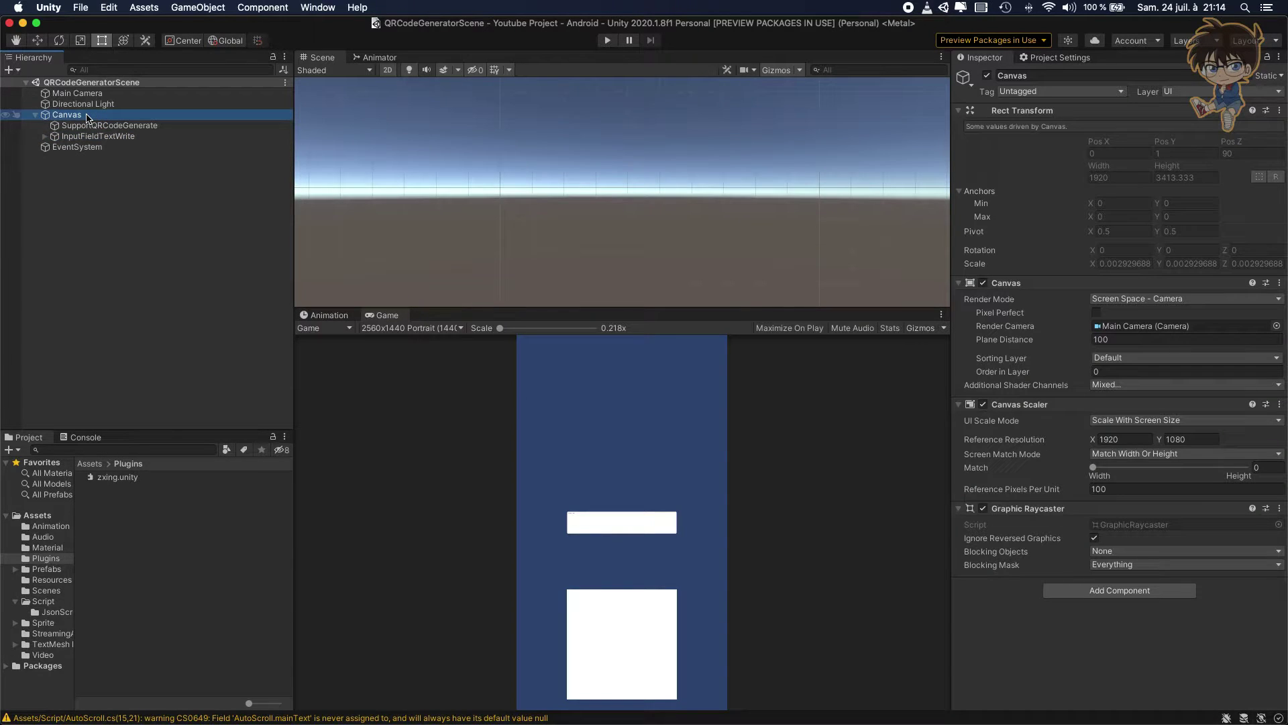
right_click(87, 117)
mouse_move(140, 339)
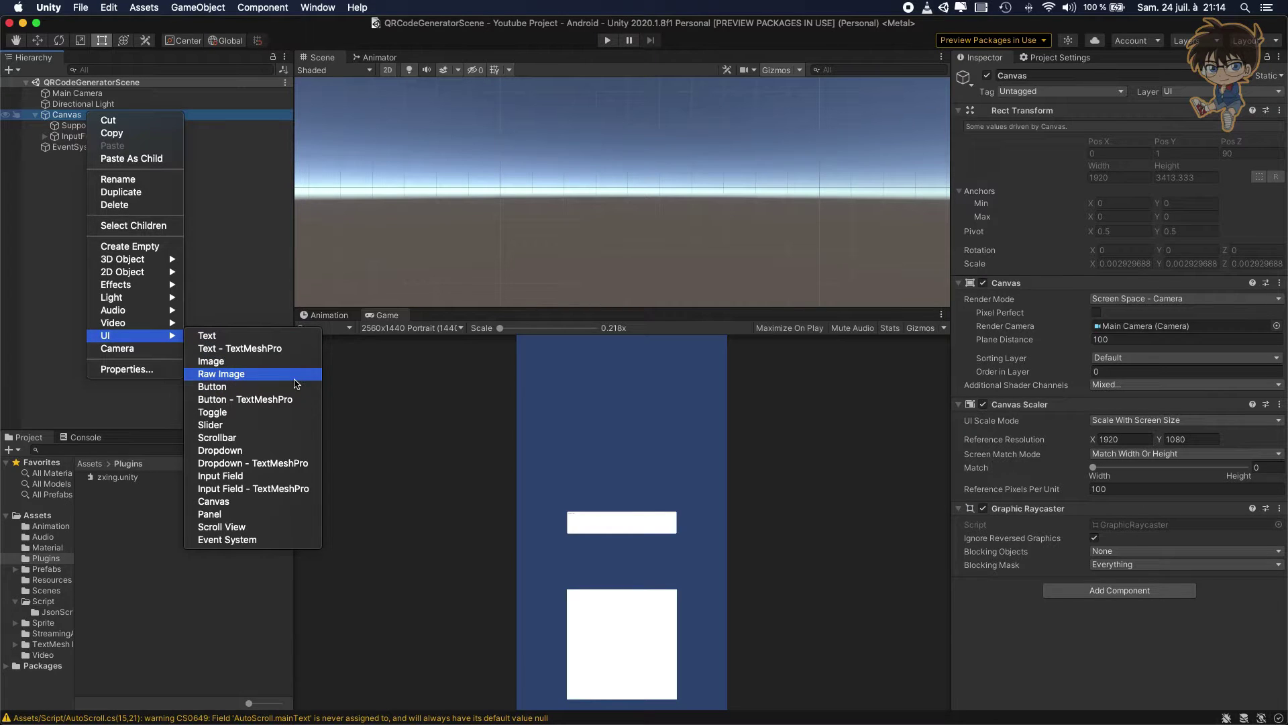
left_click(253, 400)
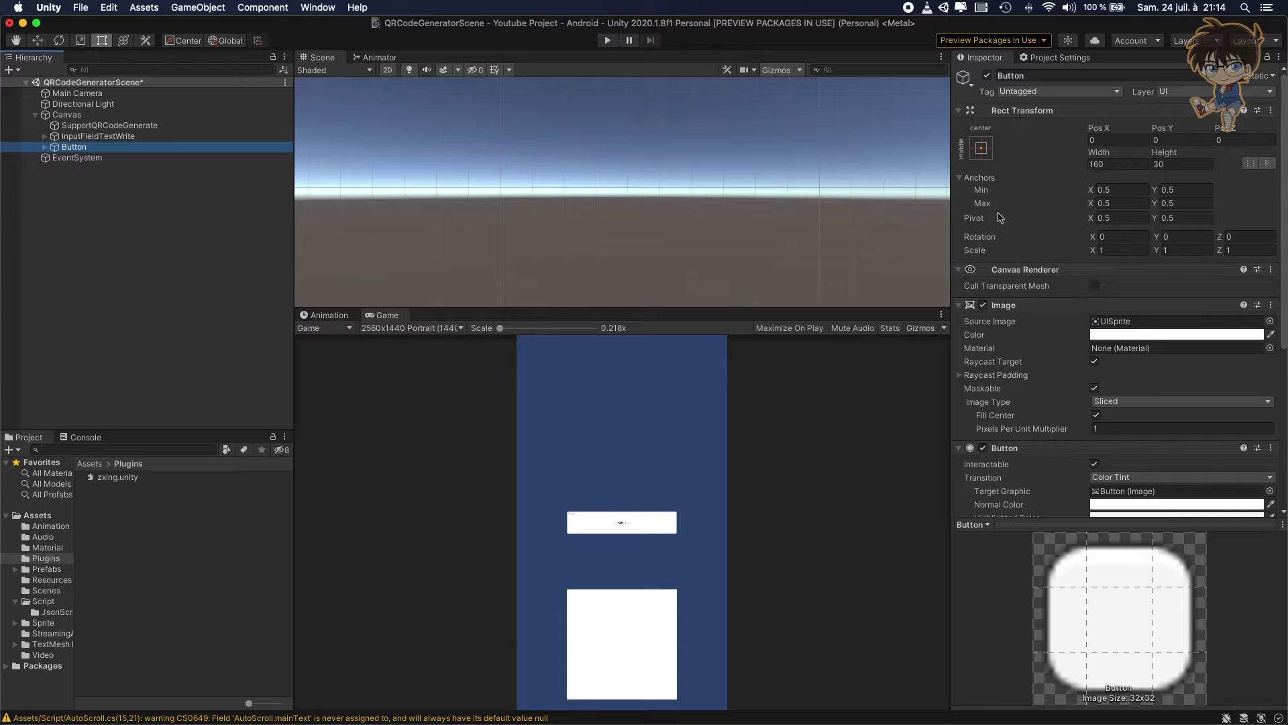
left_click(987, 151)
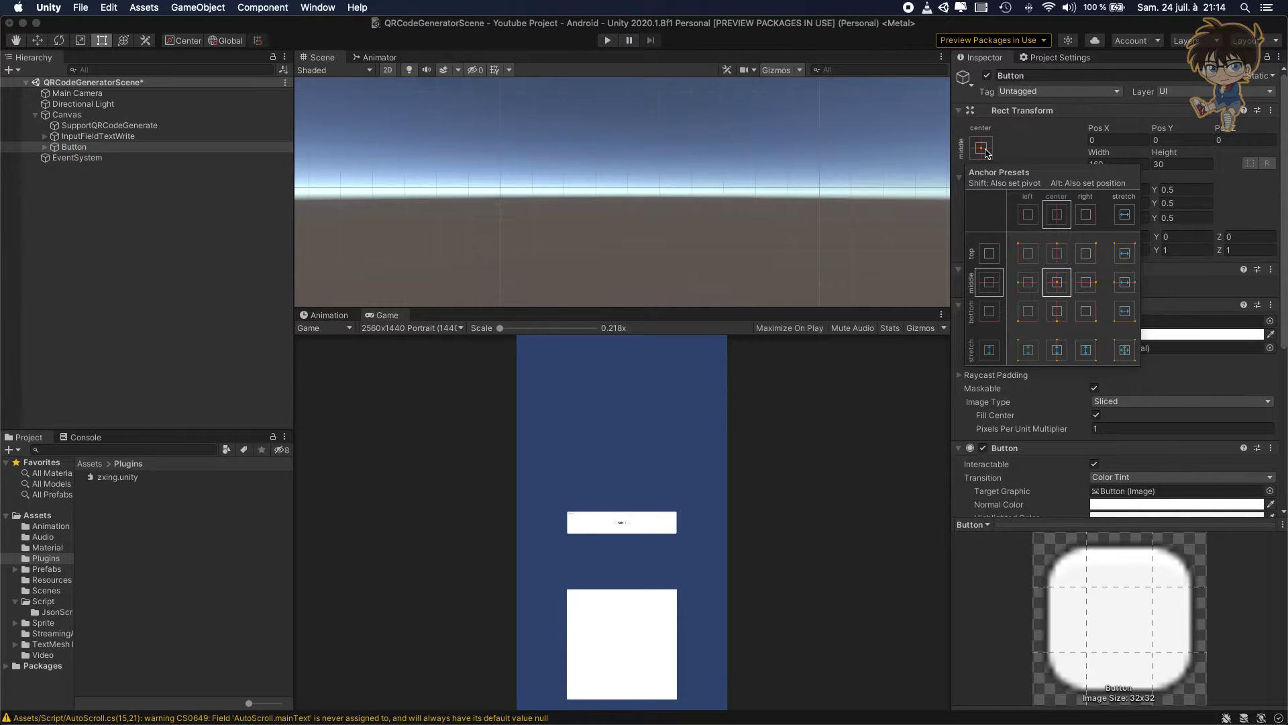
left_click(1087, 267, "alt+shift")
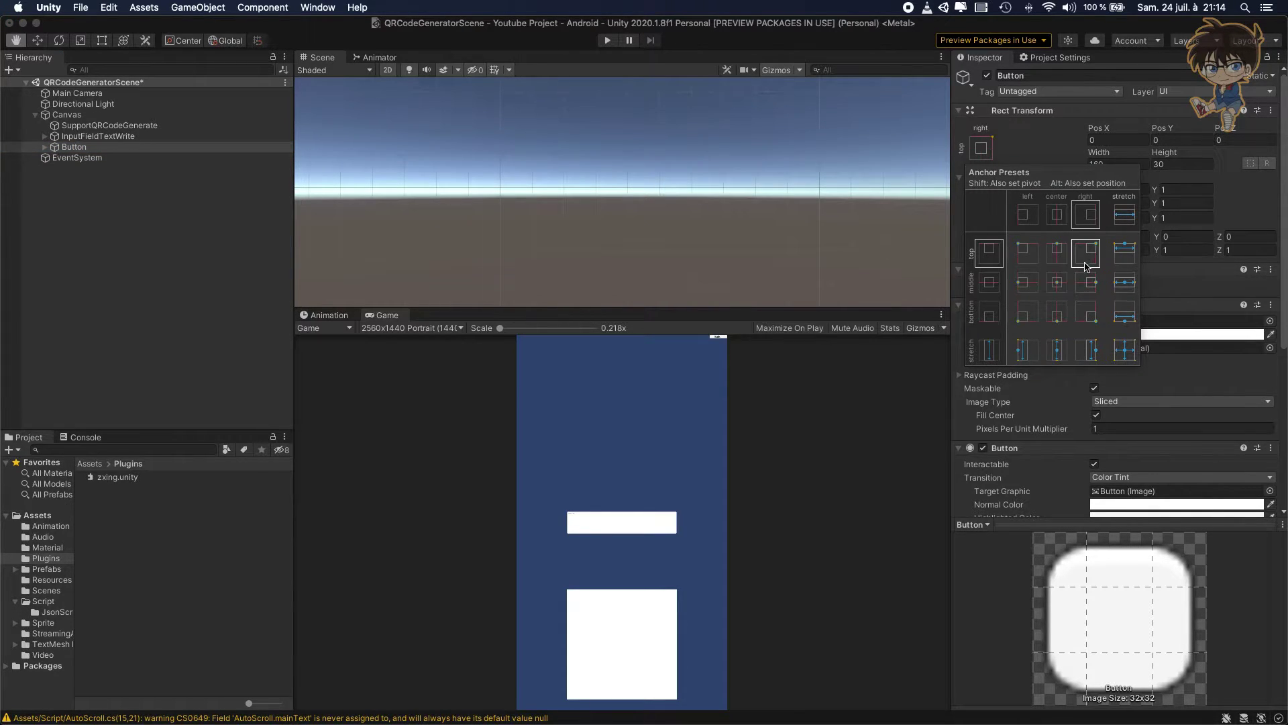
left_click(1135, 164)
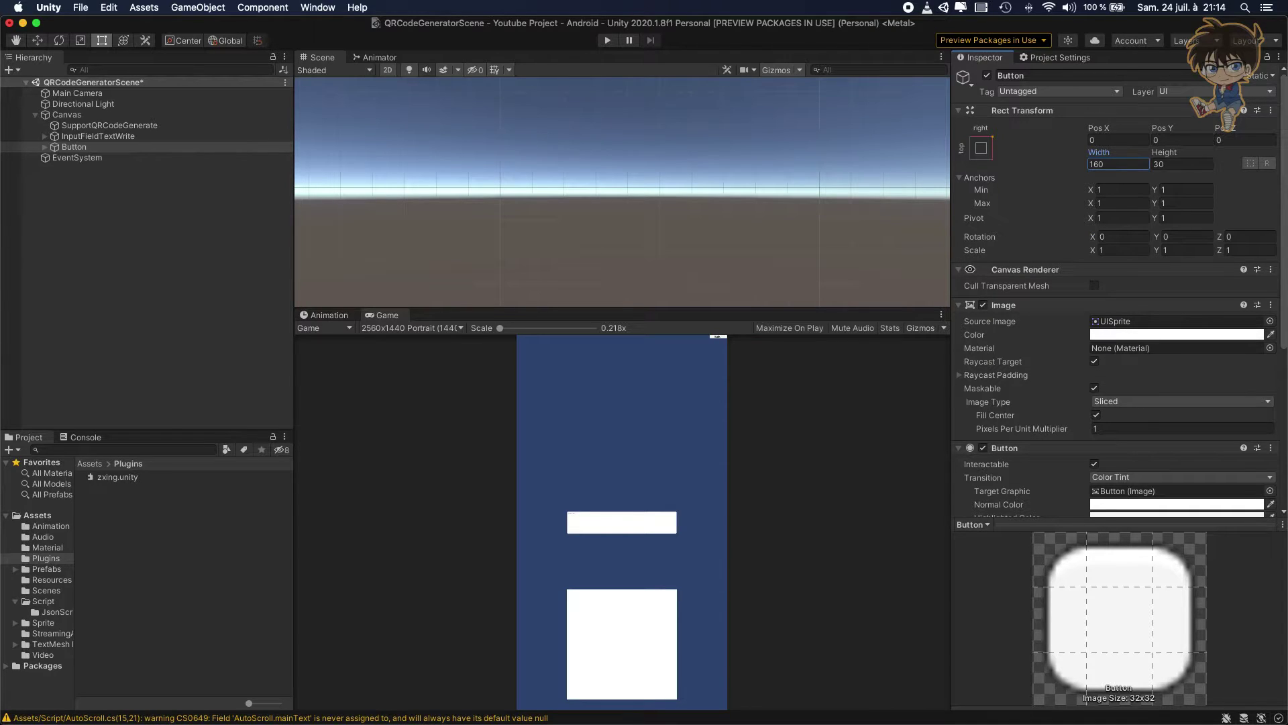
left_click(1104, 165)
type("400")
key("Tab")
type("400")
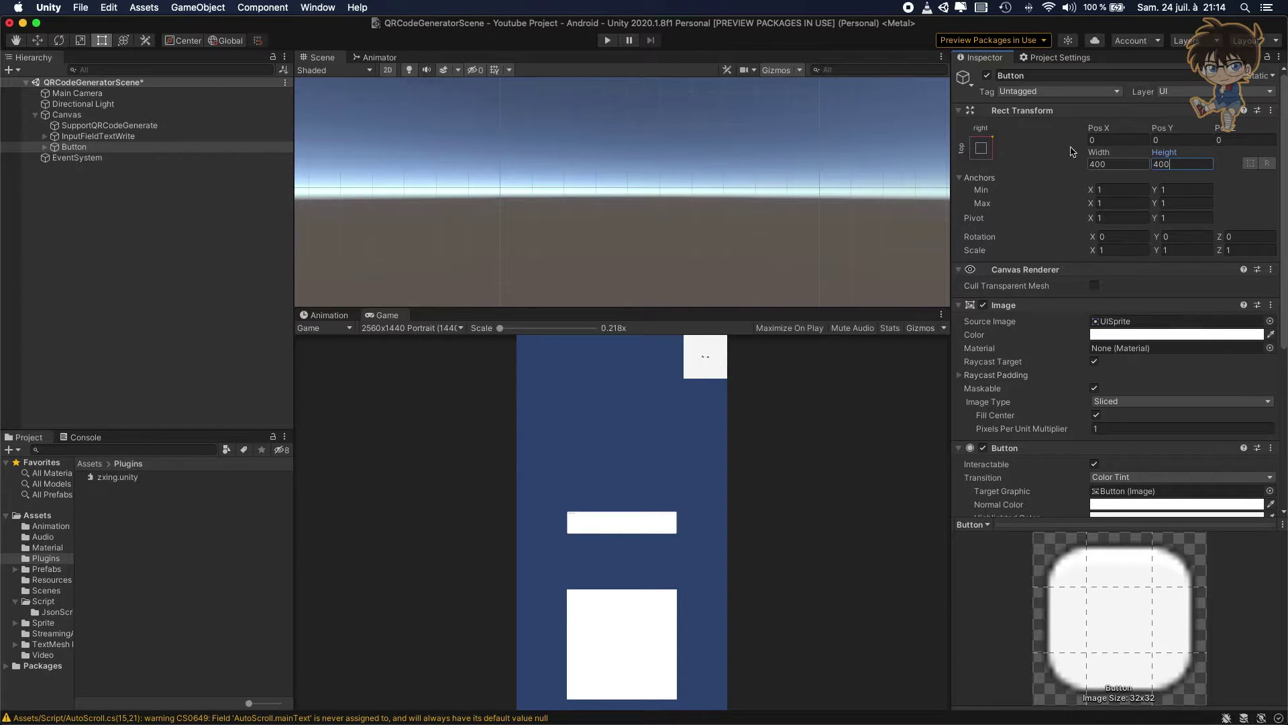
Turn on Auto Size for the button's Text (TMP) label.
left_click(44, 146)
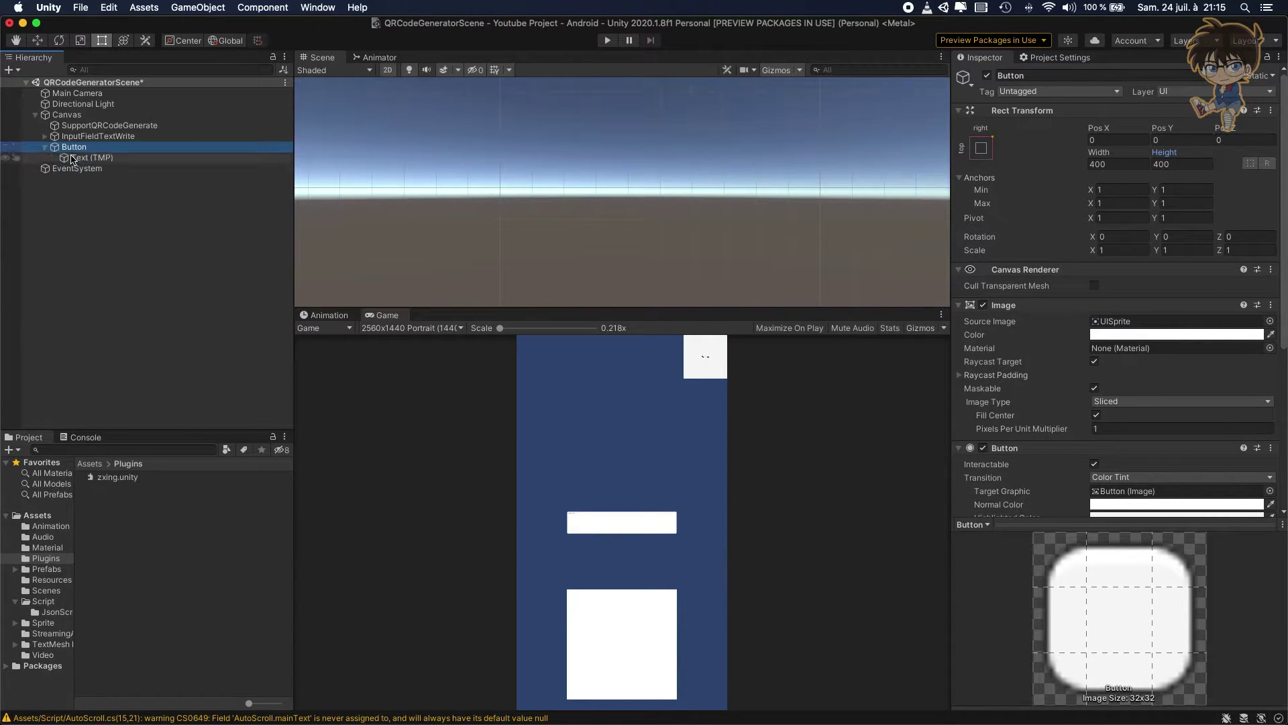
left_click(88, 158)
left_click(1094, 486)
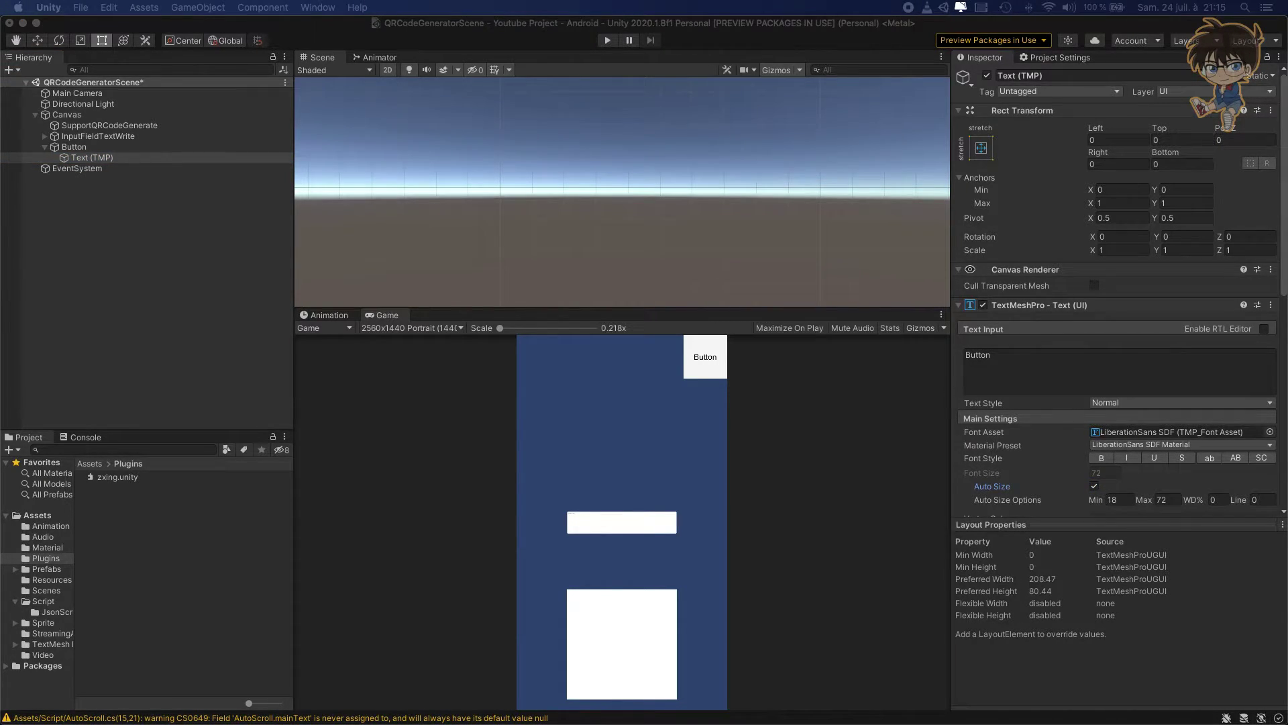
Replace the button label 'Button' with 'Convert text to Qr code'.
left_click(1004, 362)
double_click(1004, 362)
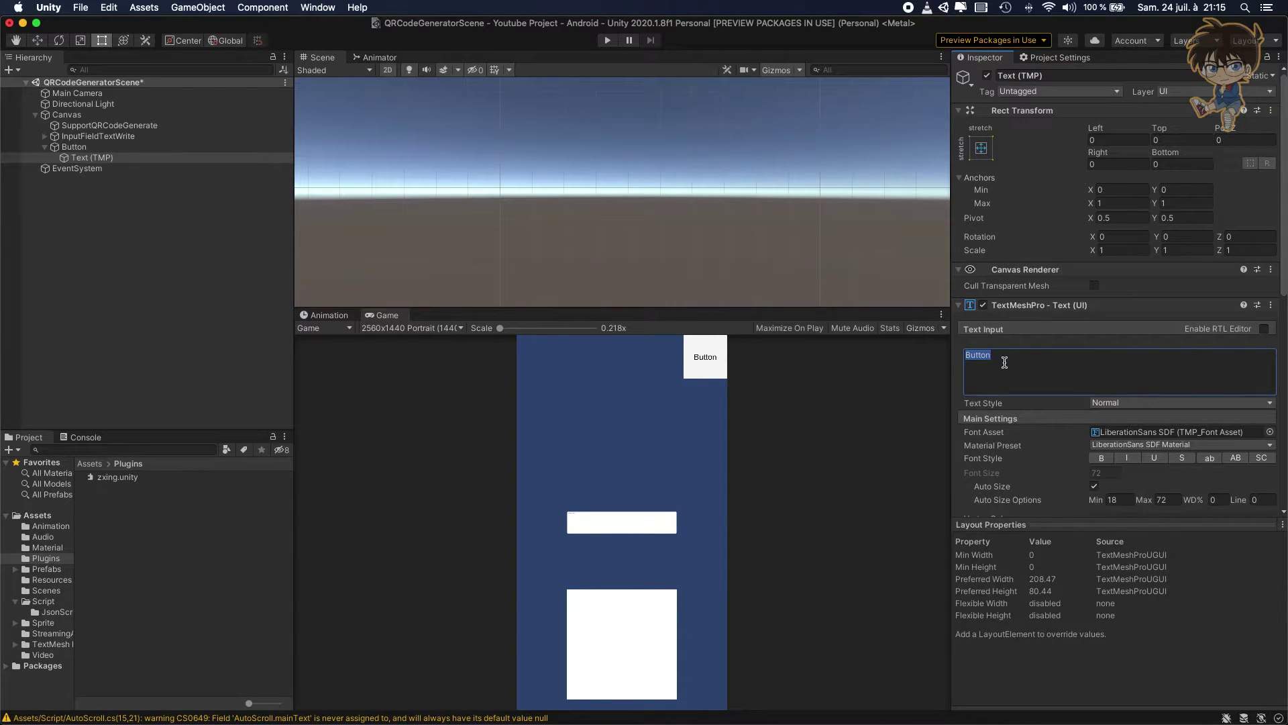
type("Convert text to Qr code")
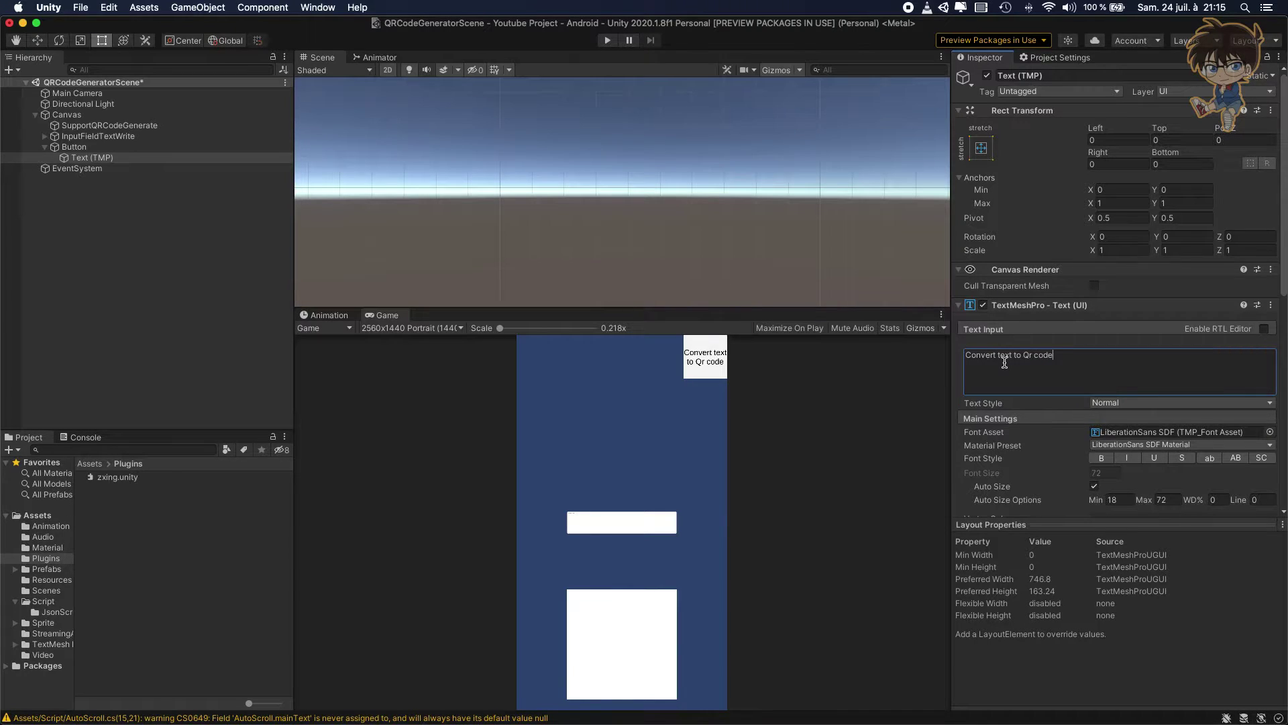
left_click(86, 320)
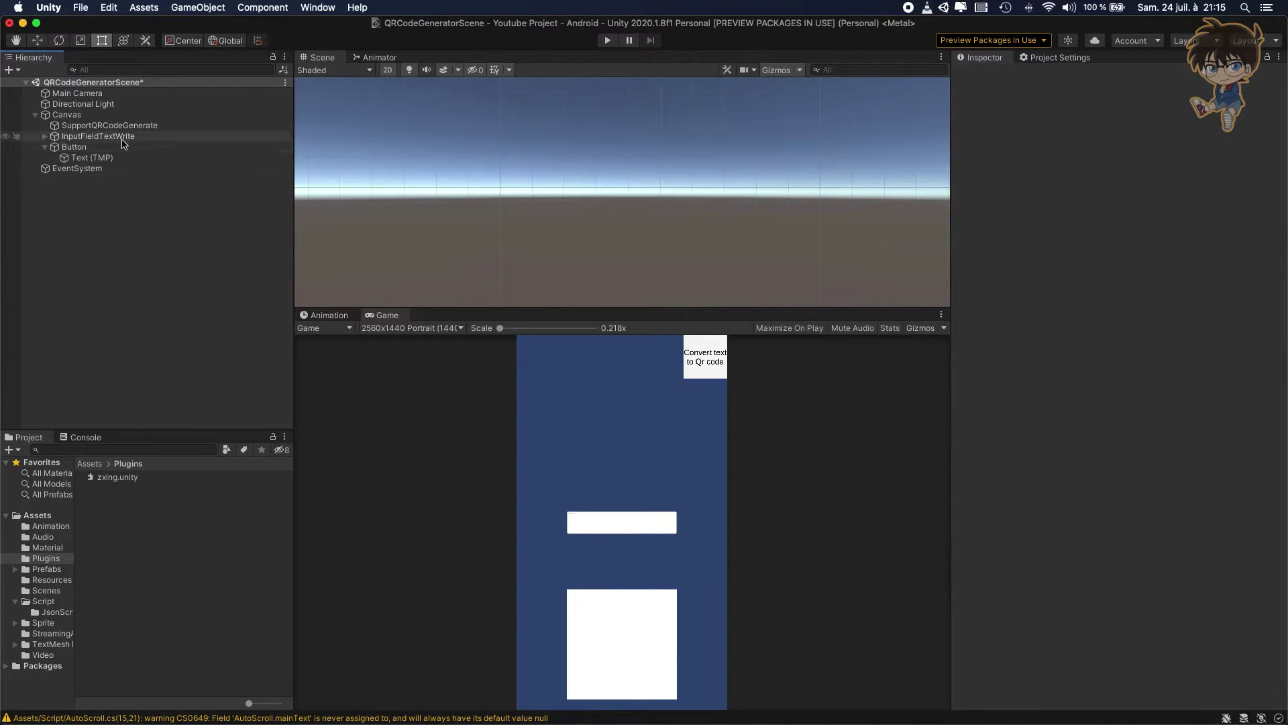
left_click(961, 7)
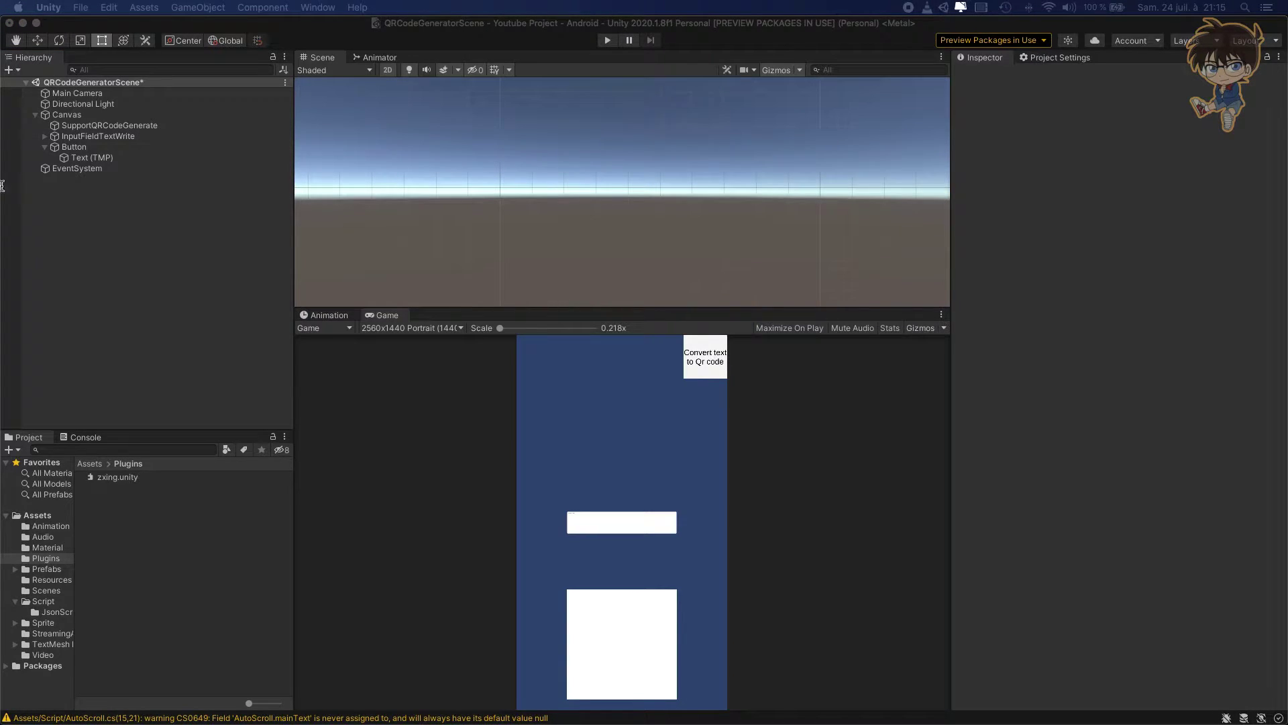
Turn on Auto Size for the input field's Text and Placeholder objects.
left_click(102, 139)
left_click(44, 136)
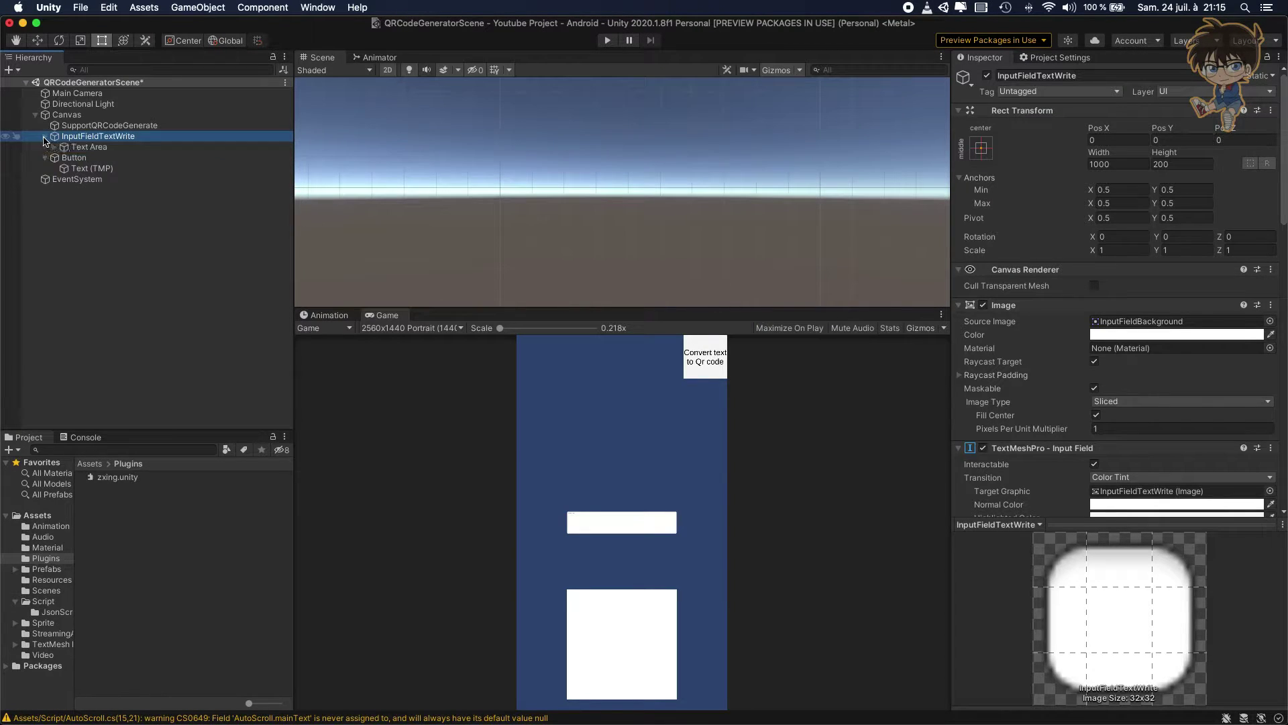
left_click(67, 147)
left_click(53, 148)
left_click(88, 169)
left_click(1094, 487)
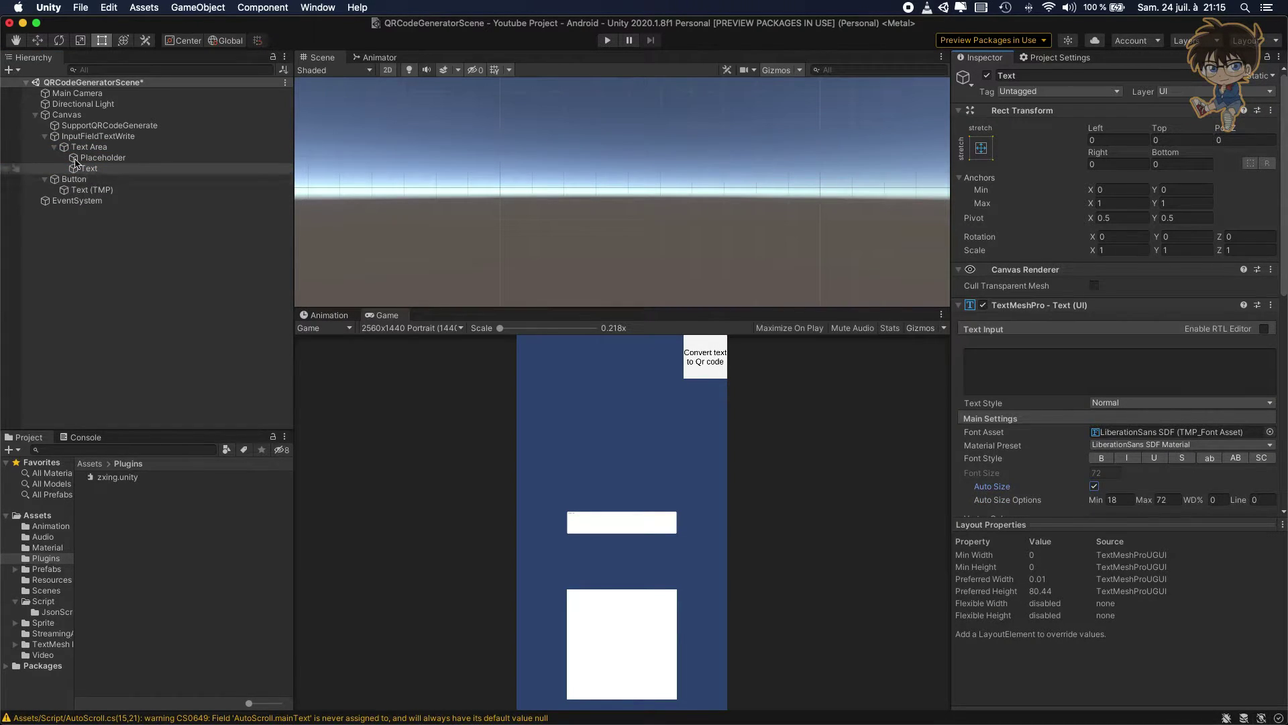
left_click(103, 158)
left_click(1096, 487)
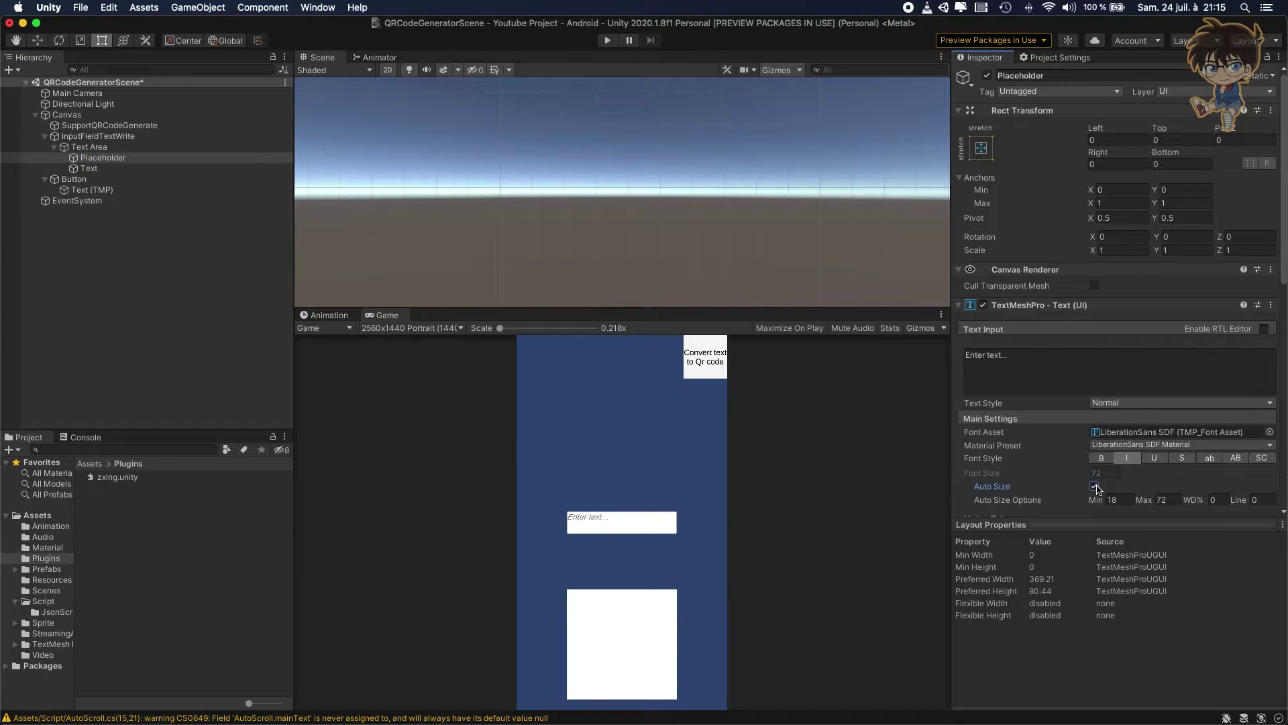
Save the scene and collapse the input field's Hierarchy foldouts.
left_click(137, 312)
key("super+s")
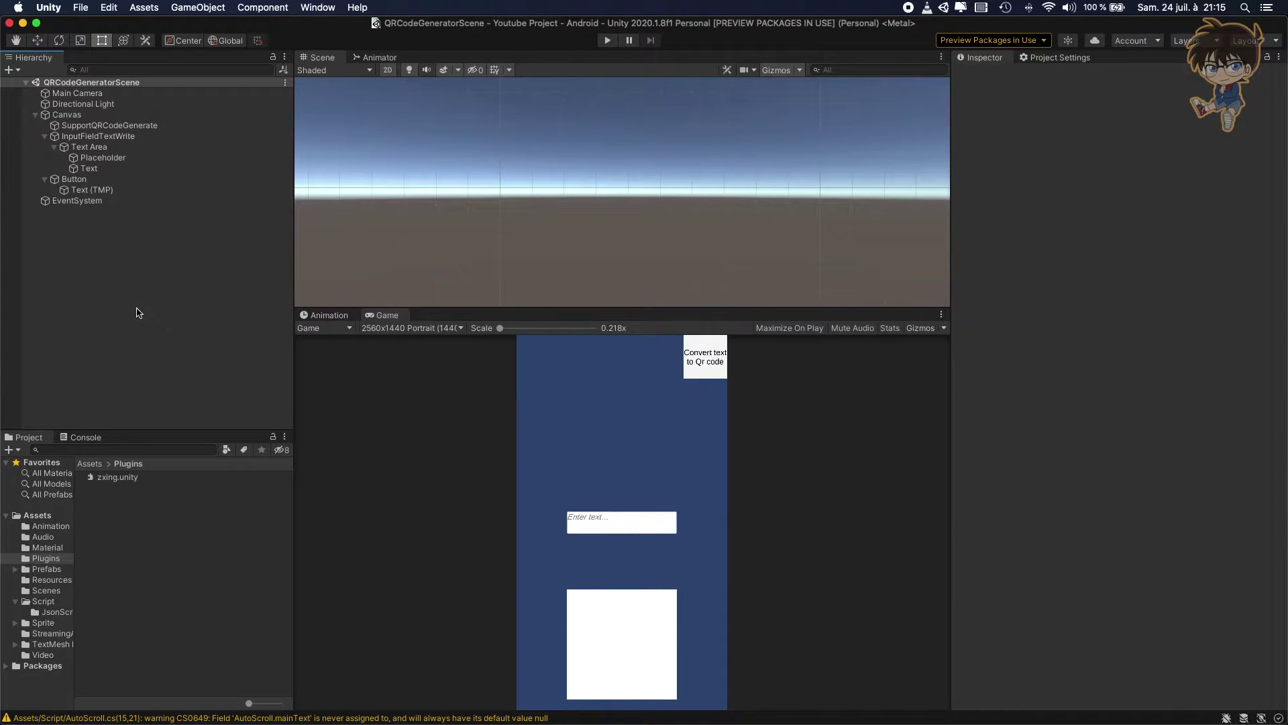
left_click(54, 146)
left_click(45, 137)
Collapse the Canvas hierarchy and create an empty GameObject at the scene root.
left_click(45, 147)
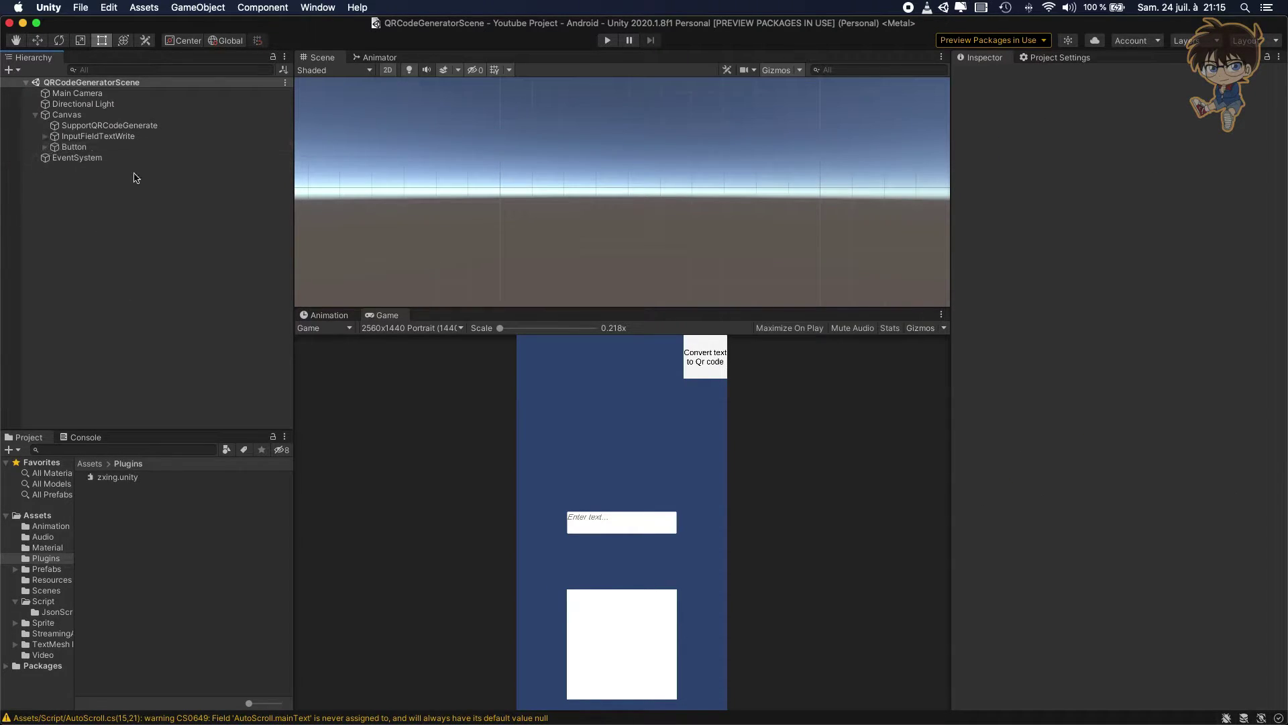
left_click(90, 463)
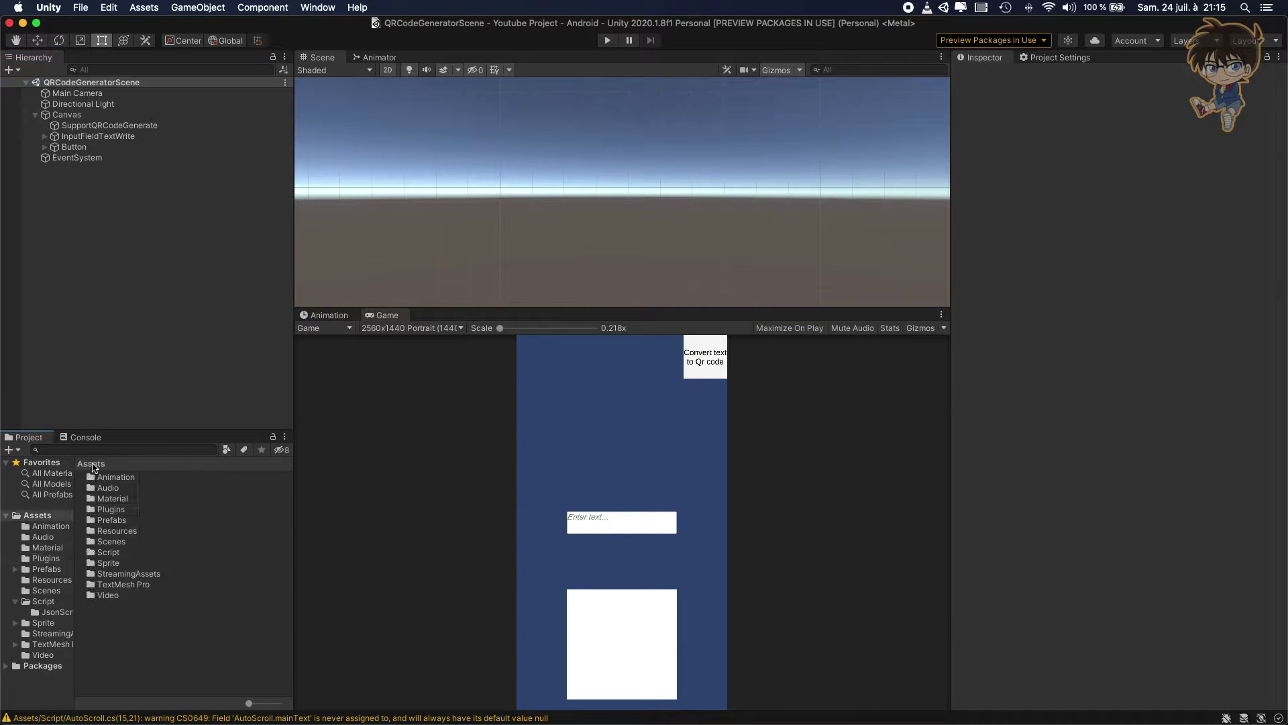
left_click(35, 115)
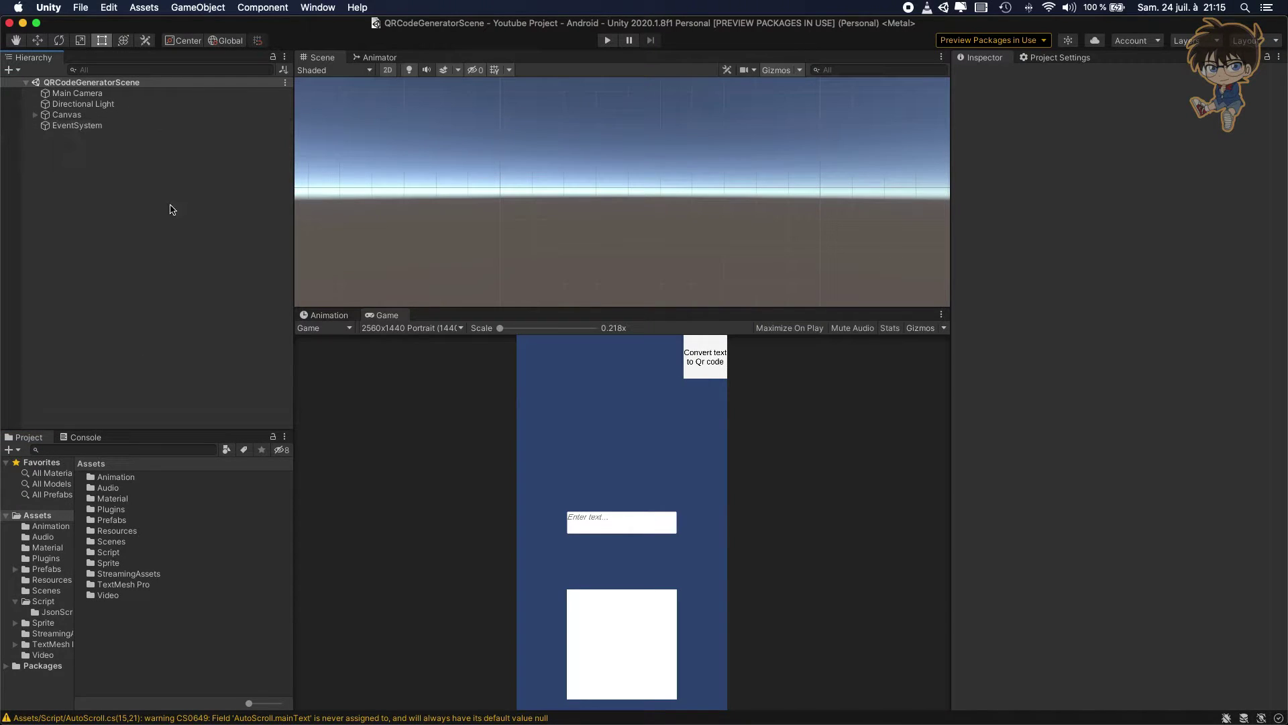
right_click(115, 182)
left_click(178, 313)
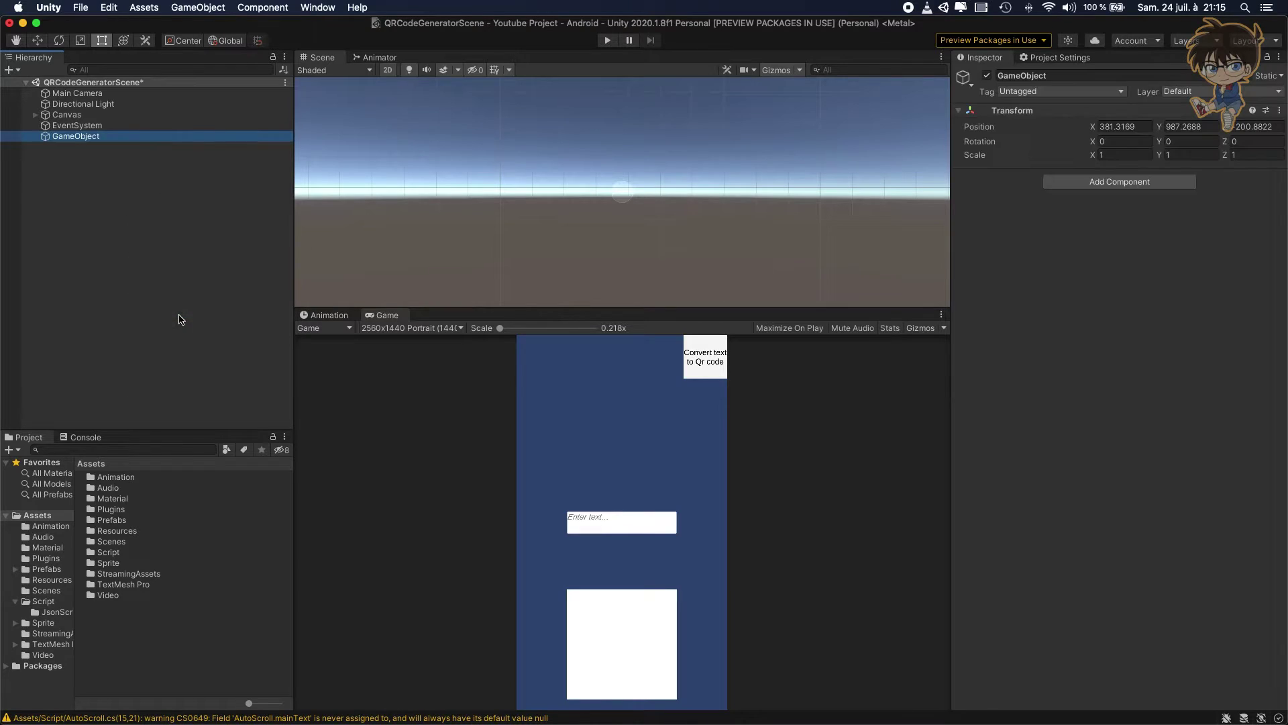
Reset the new object's transform to zero and rename it QrCodegenerator.
left_click(1280, 110)
left_click(1250, 129)
left_click(88, 137)
key("Return")
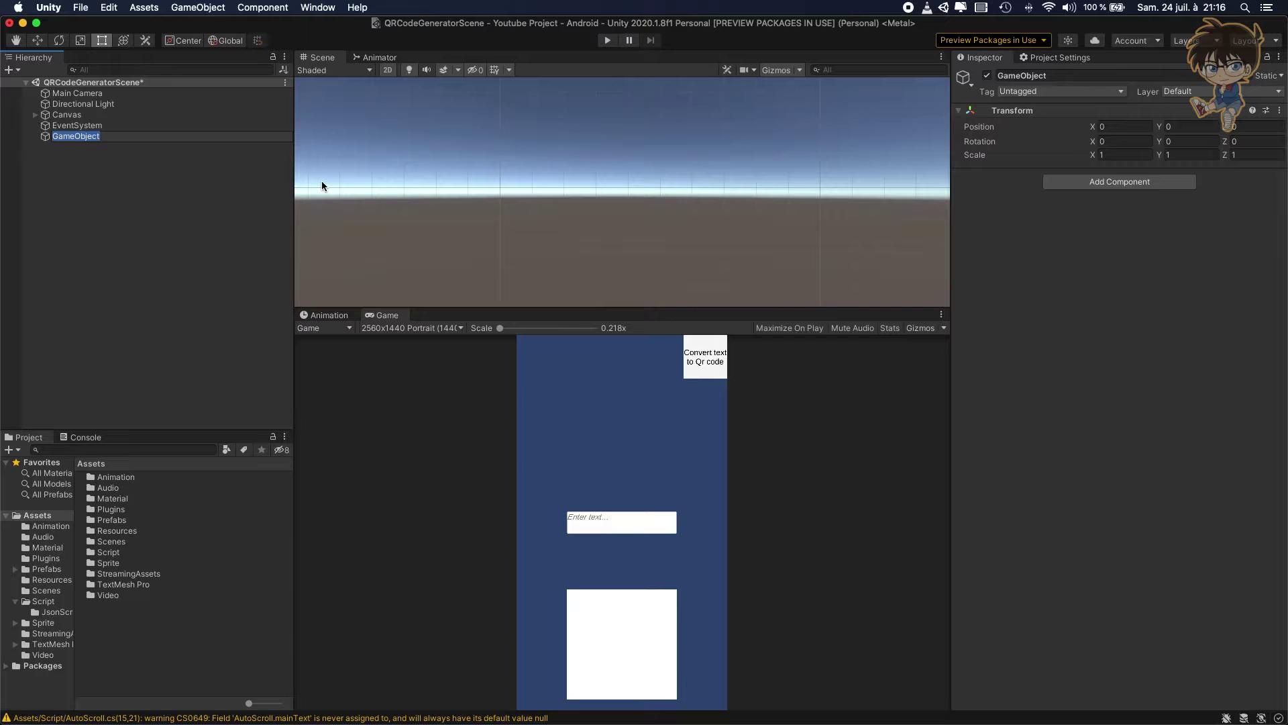
type("QrCodegenerator")
key("Return")
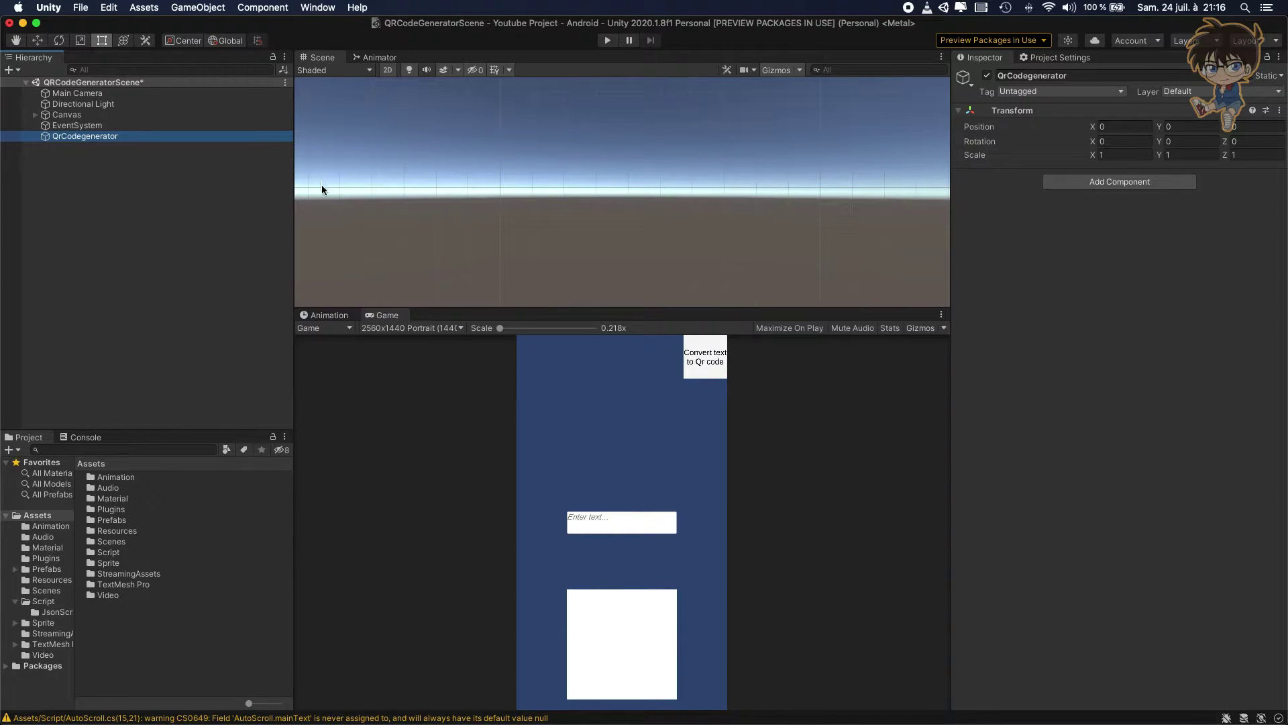
double_click(121, 552)
Add a new C# Script asset in Assets/Script and name it QRCodeGenerator.
right_click(267, 512)
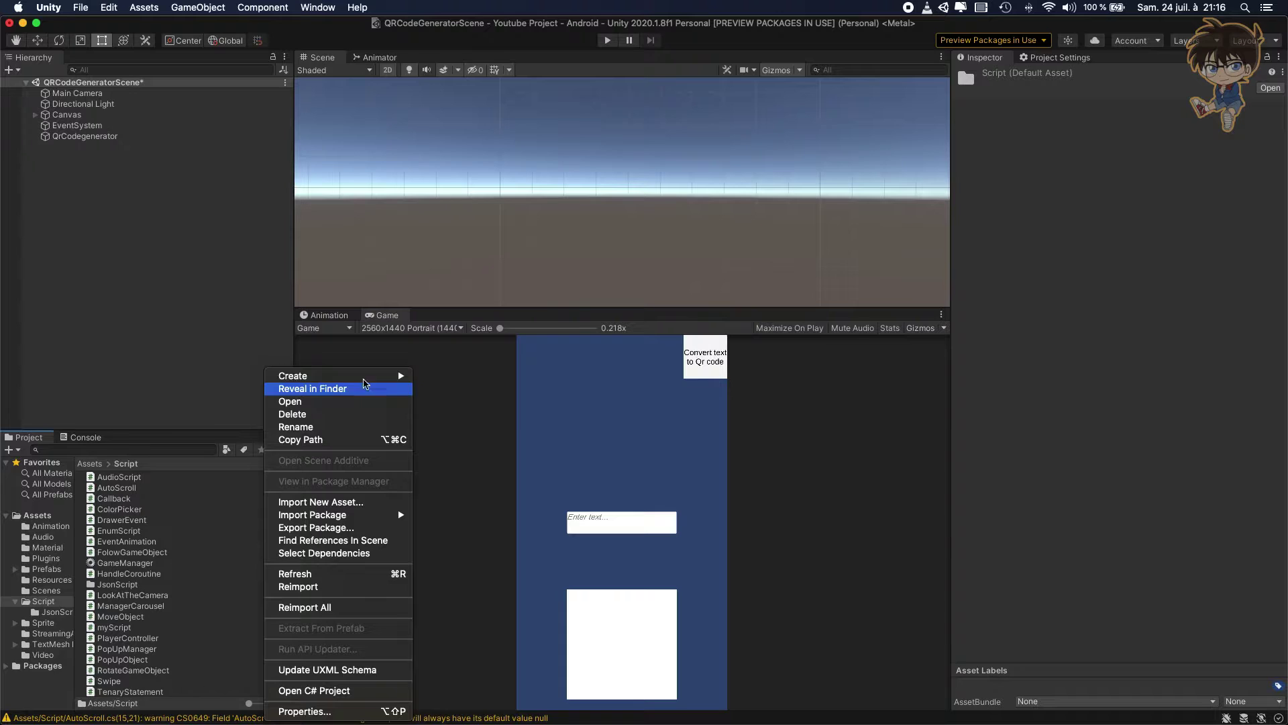
mouse_move(376, 375)
left_click(494, 236)
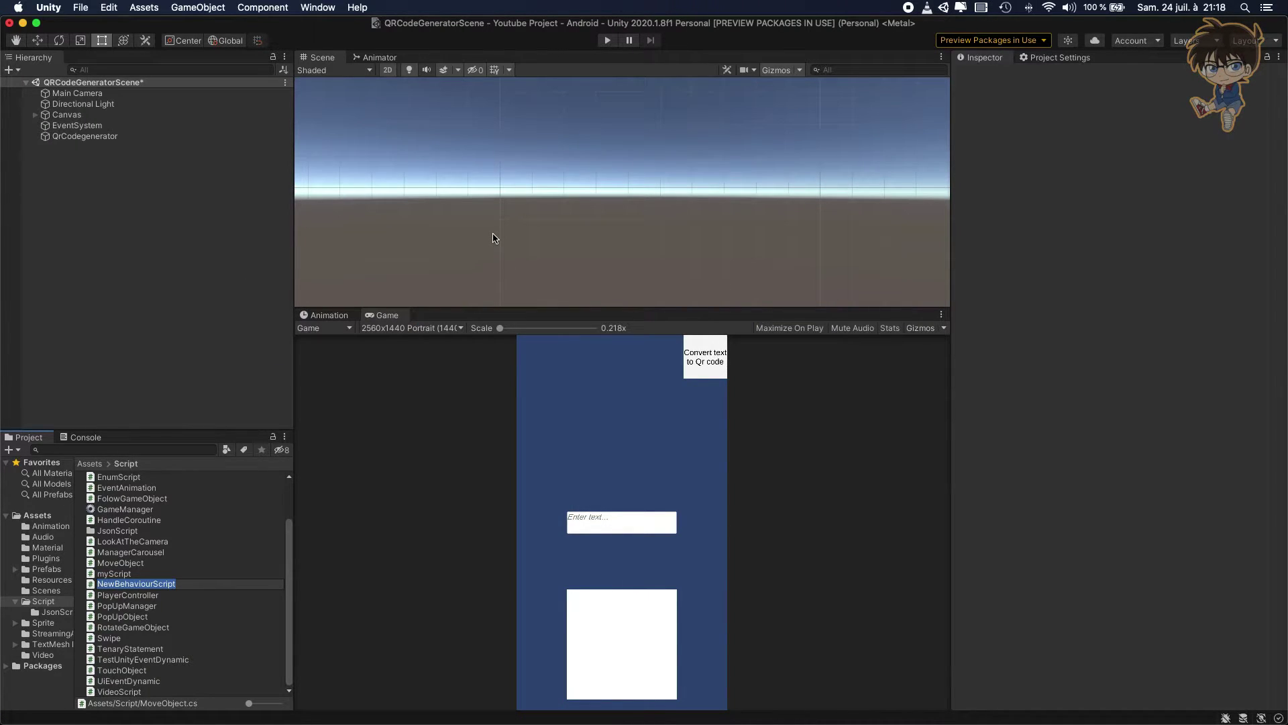
type("QRCodeGenerator")
key("Return")
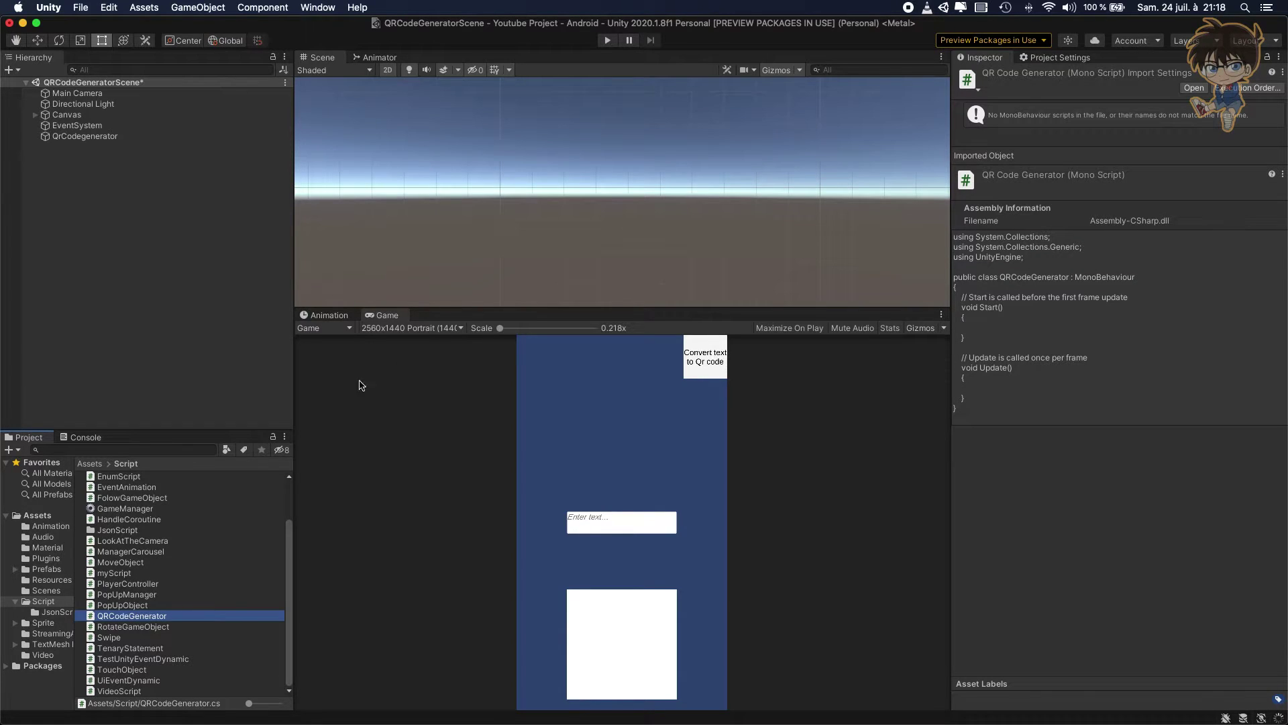